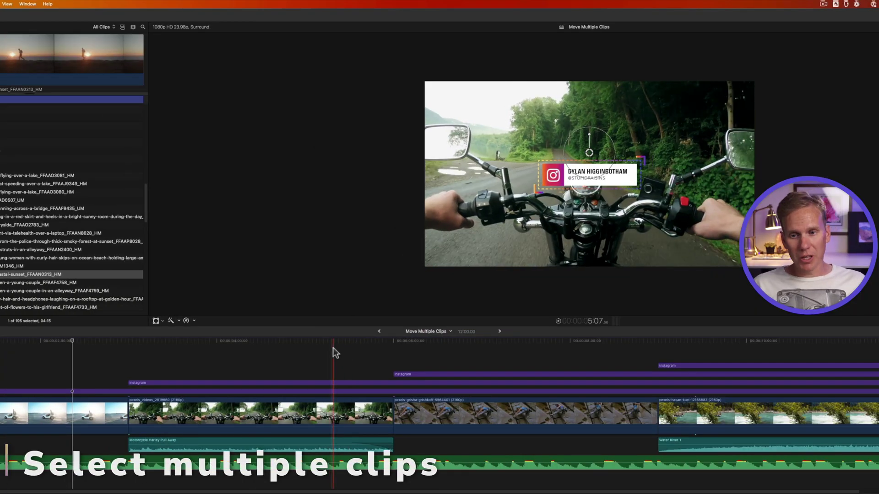
- Marquee-select clips, then range-select from the beach buggy clip through the river clip, and deselect all
{"action": "left_click_drag", "start_coordinate": [345, 349], "coordinate": [550, 465]}
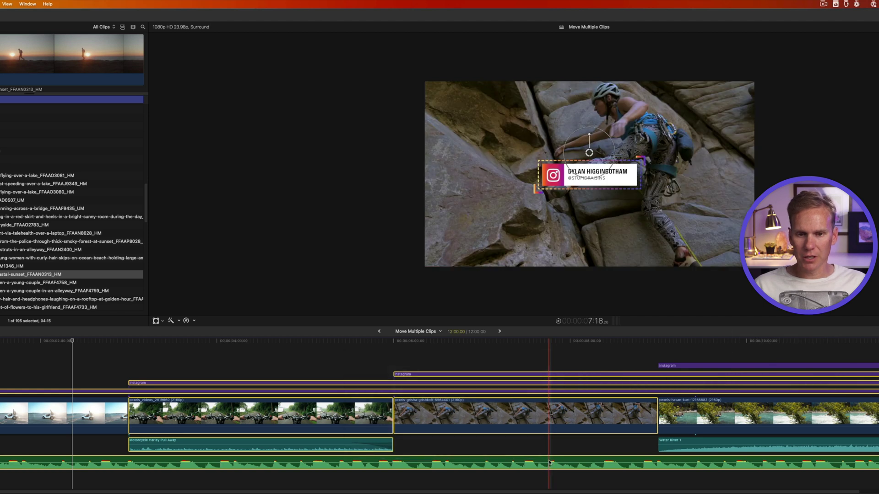
{"action": "left_click", "coordinate": [518, 478]}
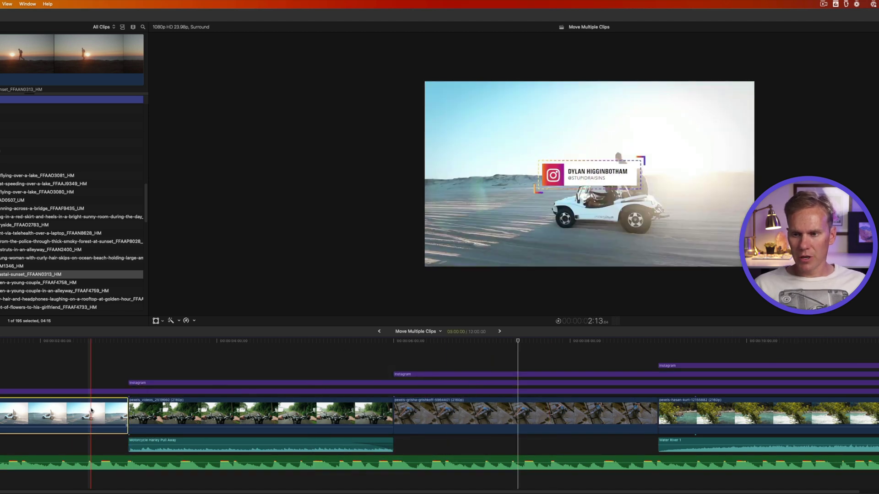
{"action": "key", "text": "shift"}
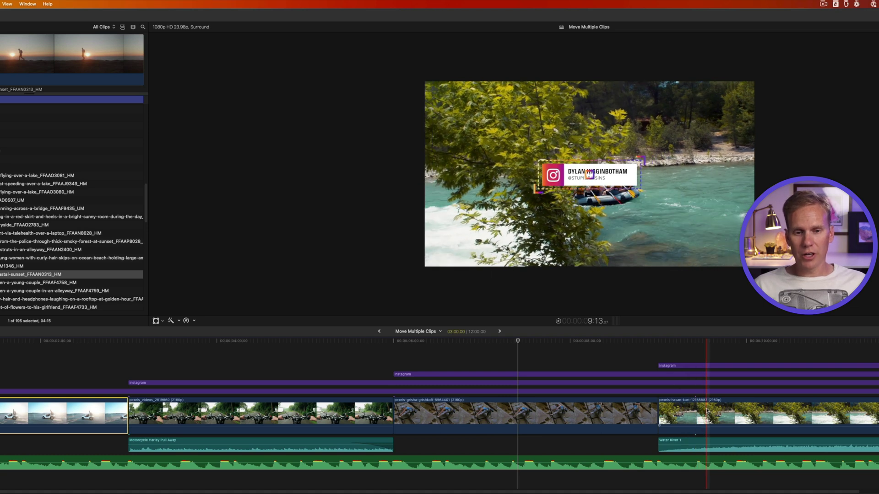
{"action": "left_click", "coordinate": [707, 411], "text": "shift"}
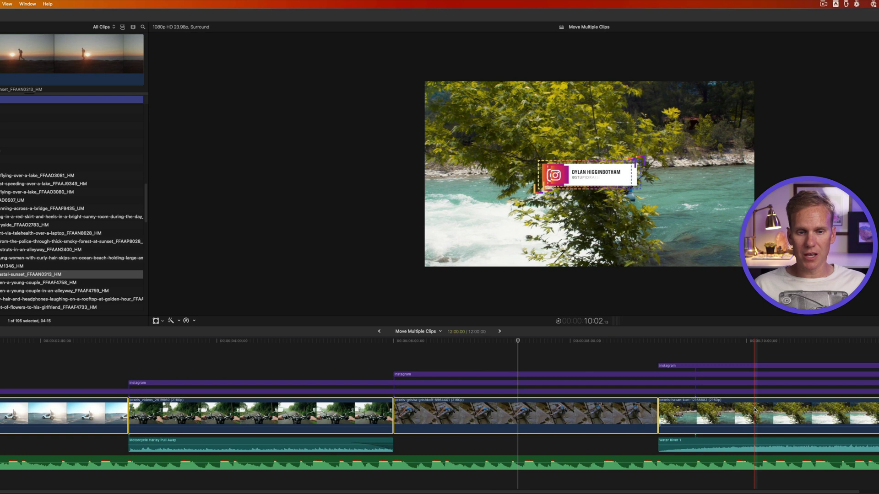
{"action": "key", "text": "super+shift+a"}
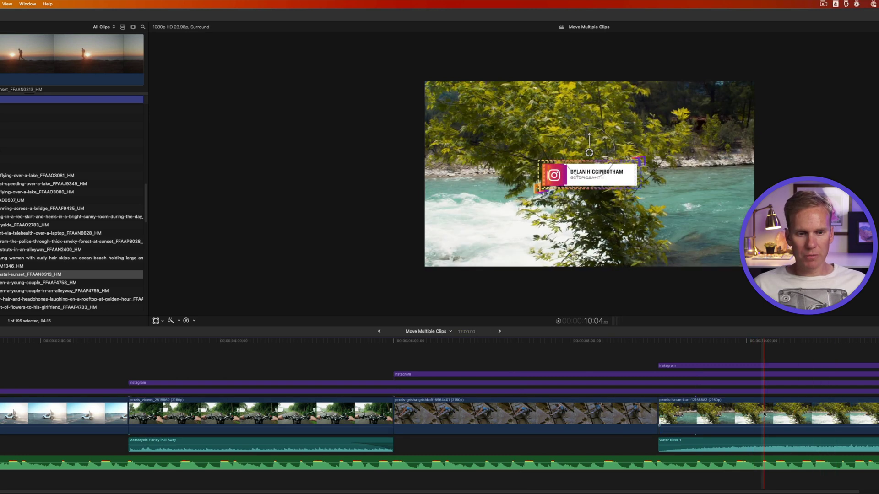
- Select the river and climbing clips, both Instagram titles and the music track; select all, then clear at 7:10
{"action": "left_click", "coordinate": [762, 417]}
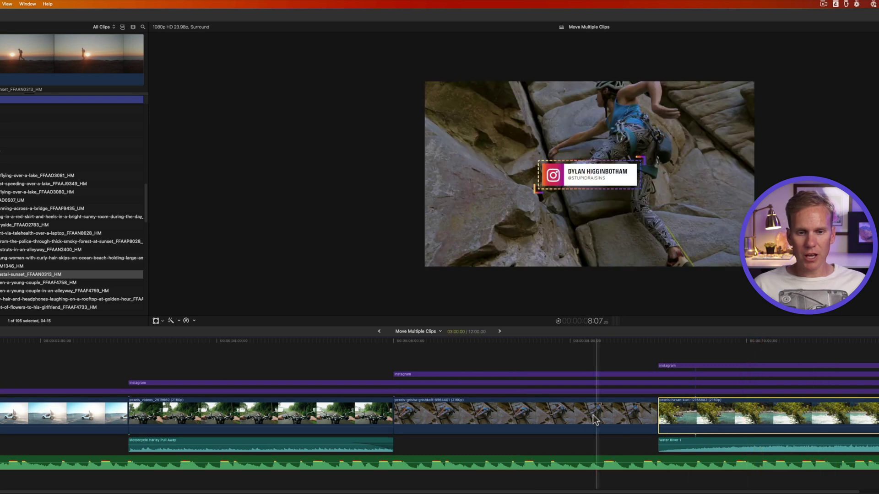
{"action": "left_click", "coordinate": [578, 417], "text": "super"}
{"action": "left_click", "coordinate": [556, 383], "text": "super"}
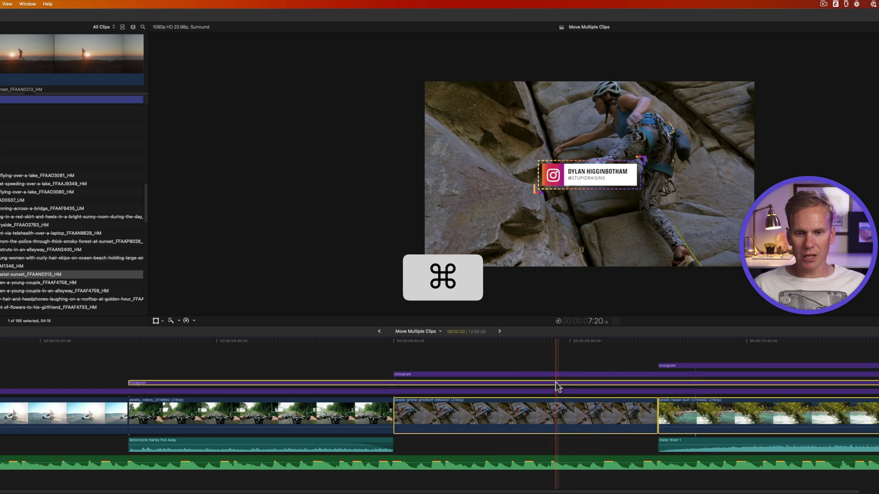
{"action": "left_click", "coordinate": [695, 365], "text": "super"}
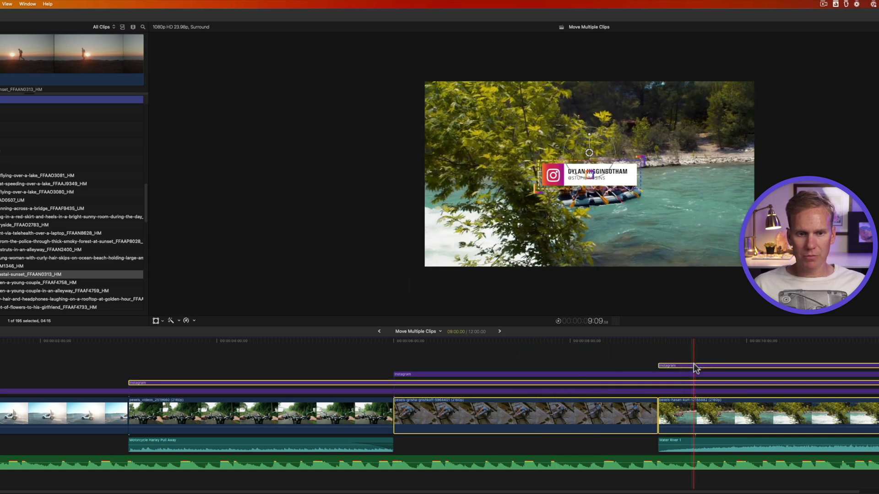
{"action": "left_click", "coordinate": [692, 463], "text": "super"}
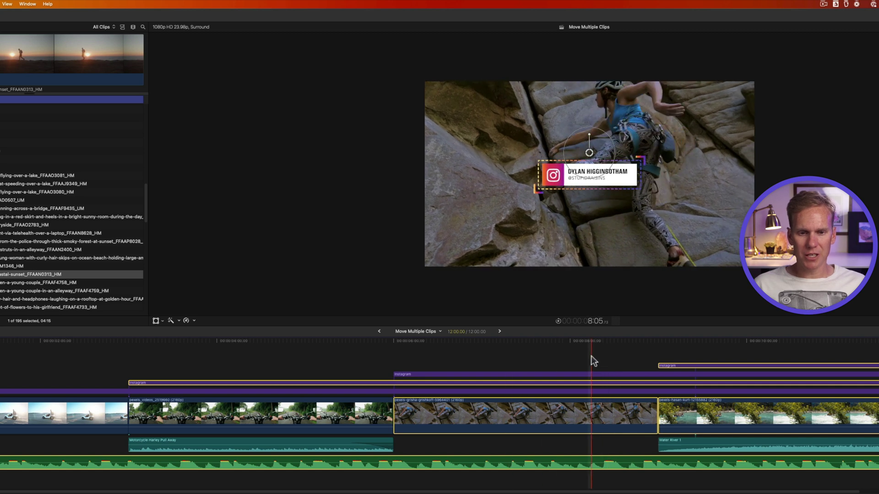
{"action": "left_click", "coordinate": [592, 355]}
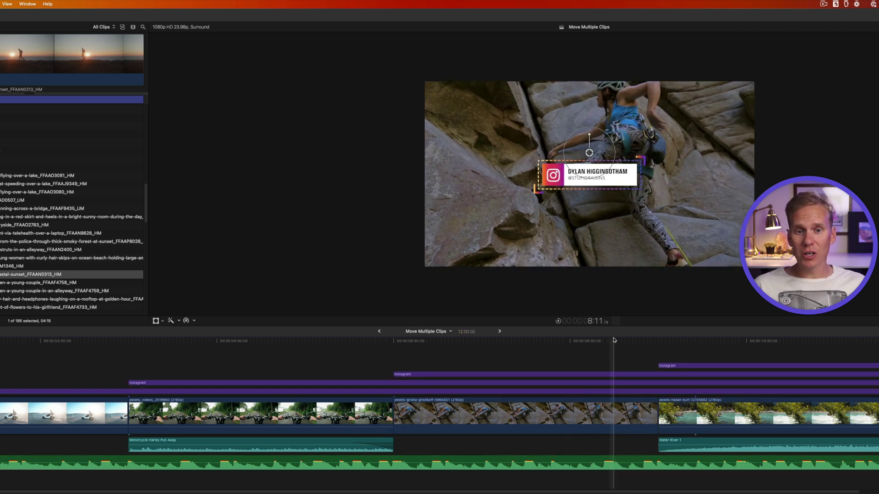
{"action": "key", "text": "super+a"}
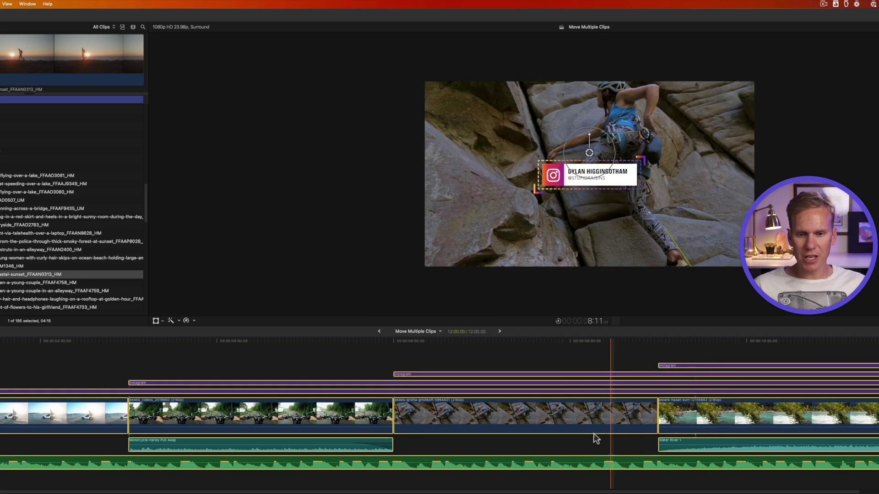
{"action": "left_click", "coordinate": [518, 345]}
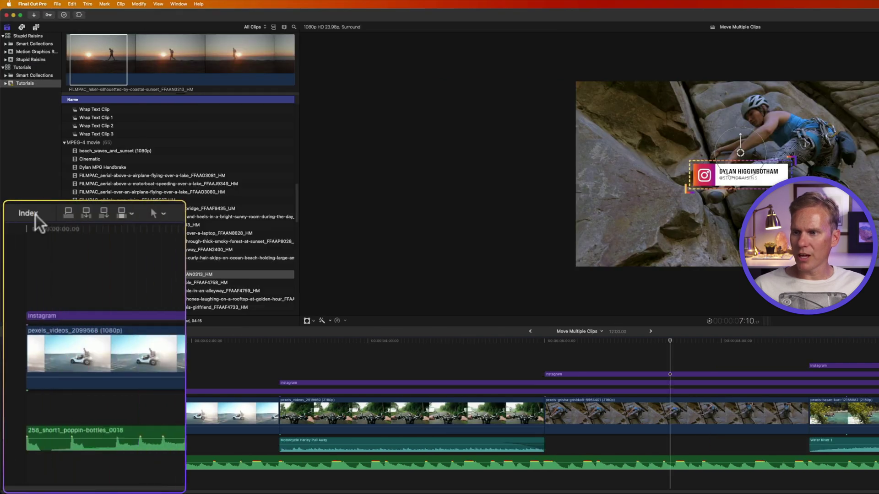
- In the timeline index, select the grisha clip, then range-select from an Instagram title to the Motorcycle audio
{"action": "left_click", "coordinate": [33, 215]}
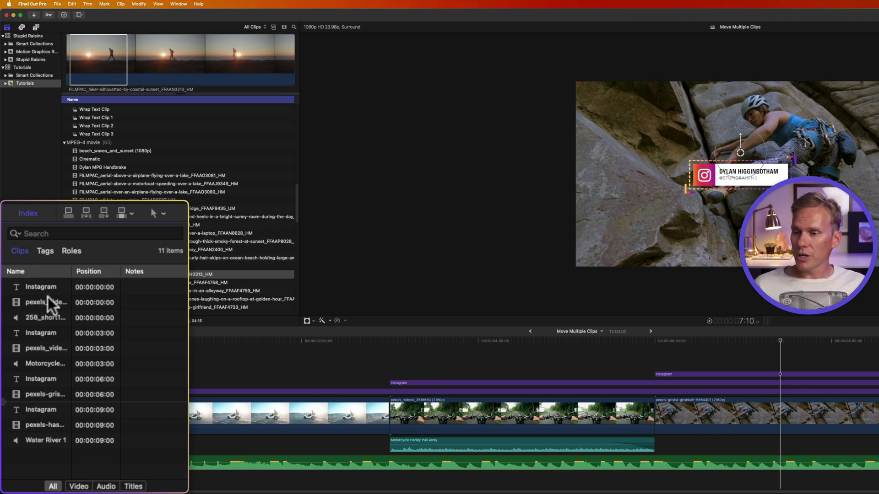
{"action": "left_click", "coordinate": [51, 395]}
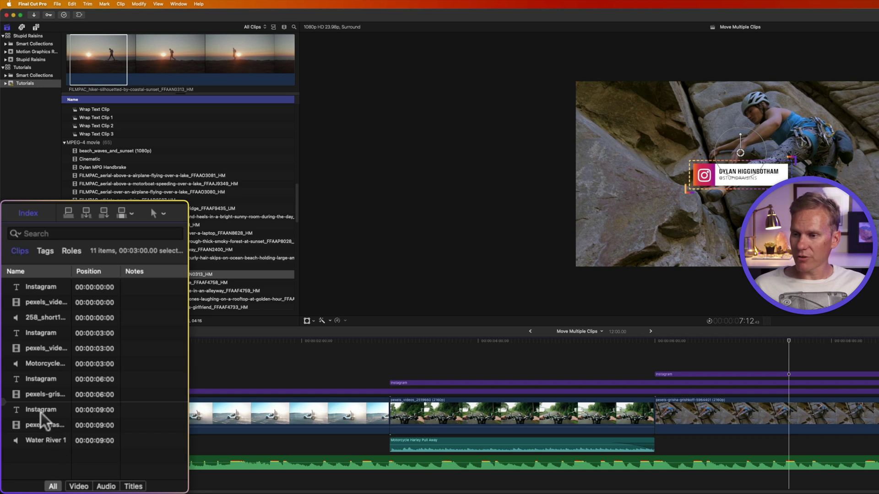
{"action": "left_click", "coordinate": [41, 287]}
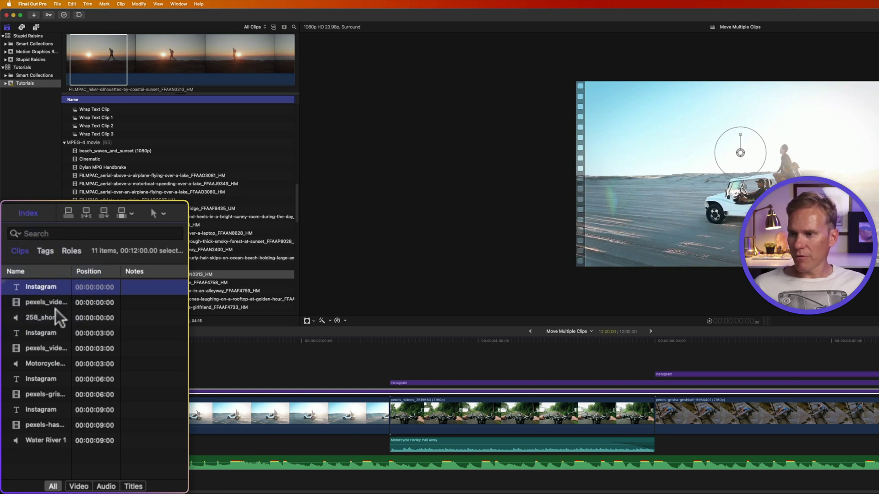
{"action": "left_click", "coordinate": [46, 364], "text": "shift"}
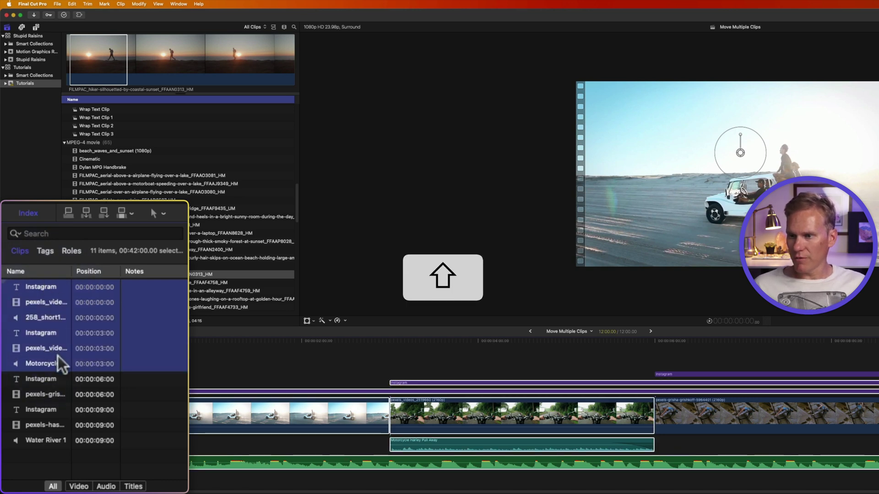
{"action": "left_click", "coordinate": [626, 414], "text": "shift"}
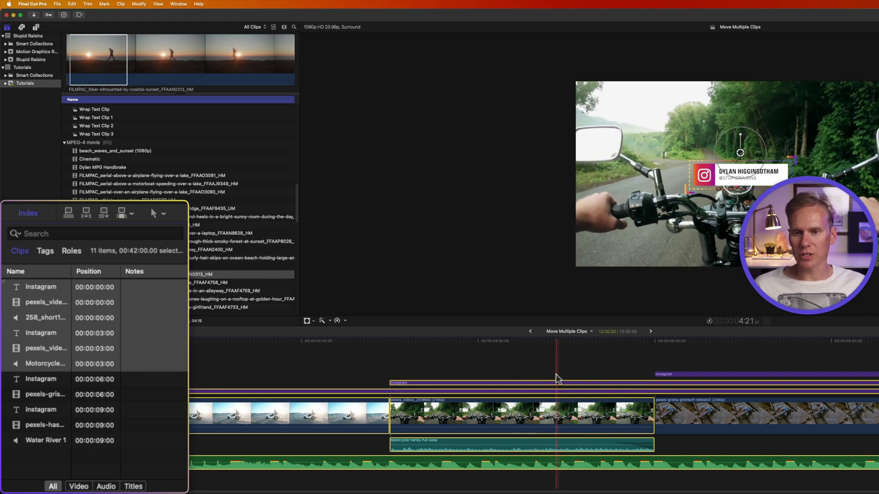
{"action": "left_click", "coordinate": [103, 462]}
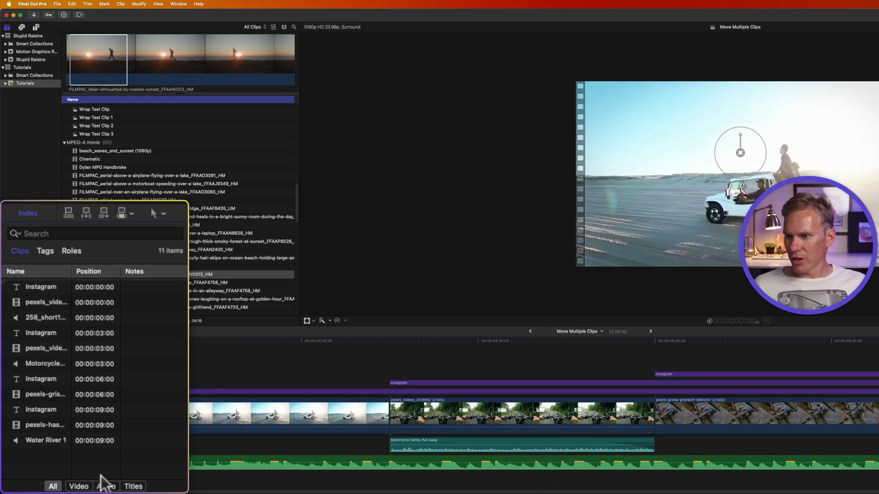
- Filter the index to video, audio, then titles, selecting all four videos, three audio clips and four titles
{"action": "left_click", "coordinate": [74, 487]}
{"action": "left_click", "coordinate": [39, 334]}
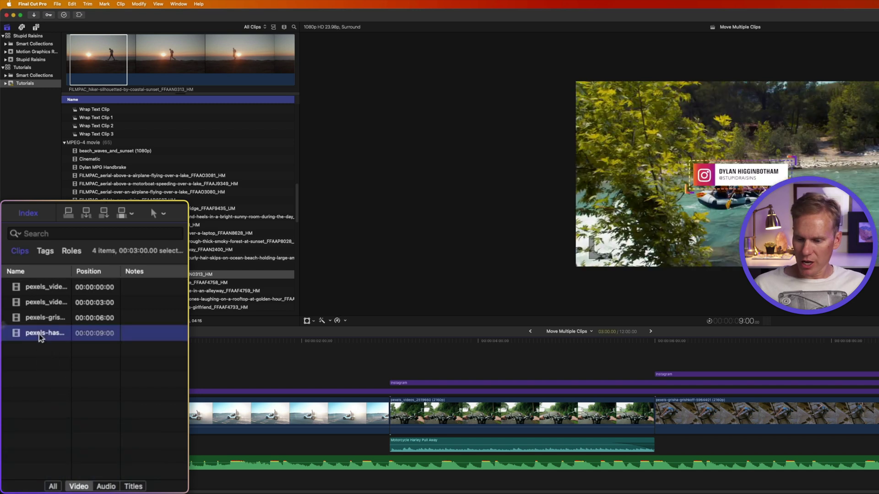
{"action": "key", "text": "super+a"}
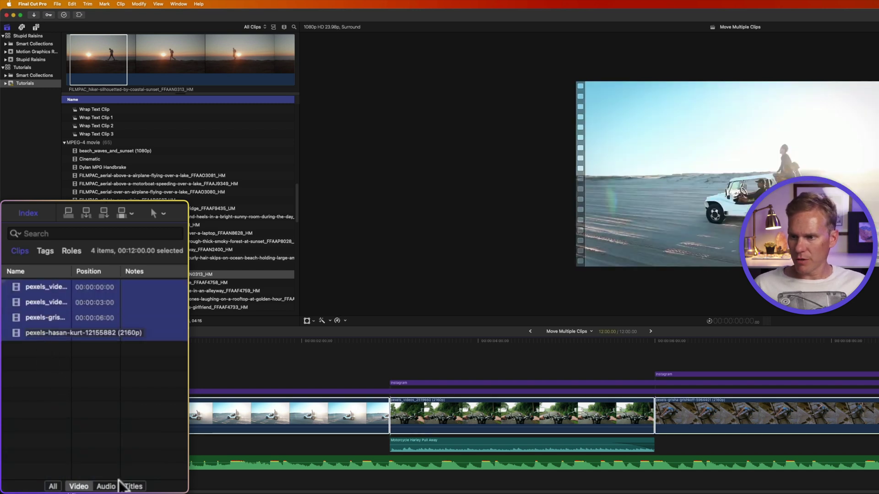
{"action": "left_click", "coordinate": [105, 487]}
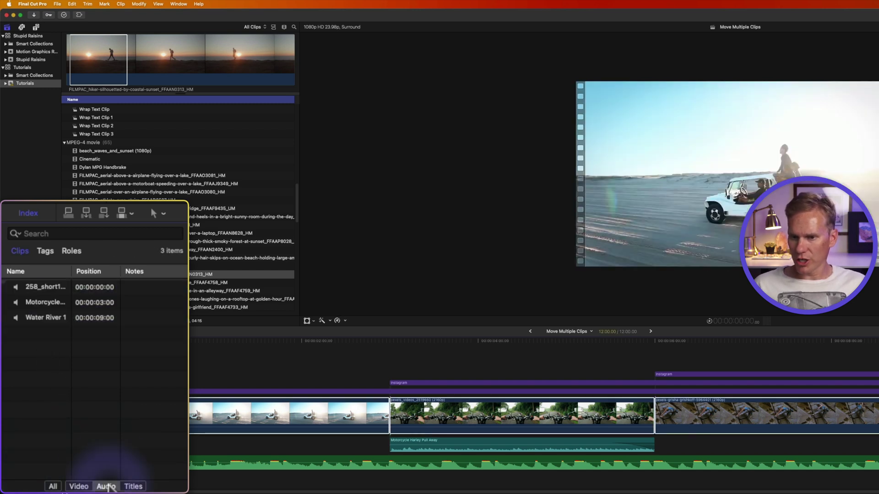
{"action": "left_click", "coordinate": [46, 313]}
{"action": "key", "text": "super+a"}
{"action": "left_click", "coordinate": [133, 487]}
{"action": "left_click", "coordinate": [34, 339]}
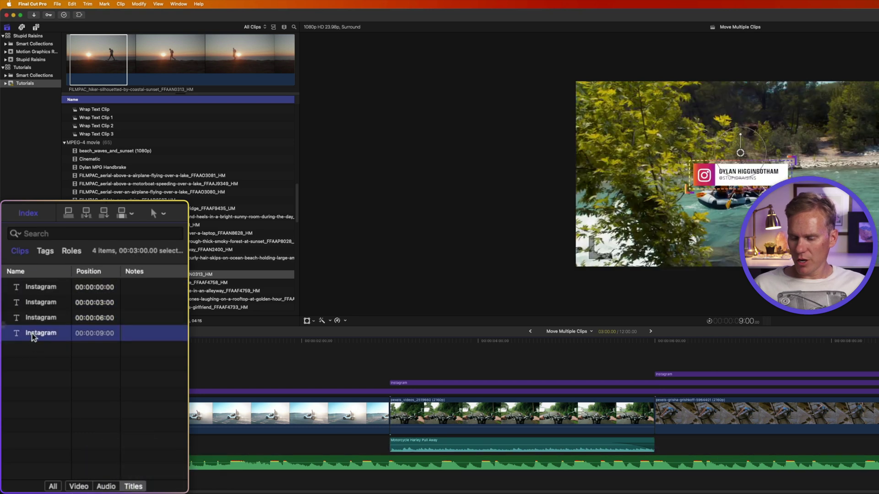
{"action": "key", "text": "super+a"}
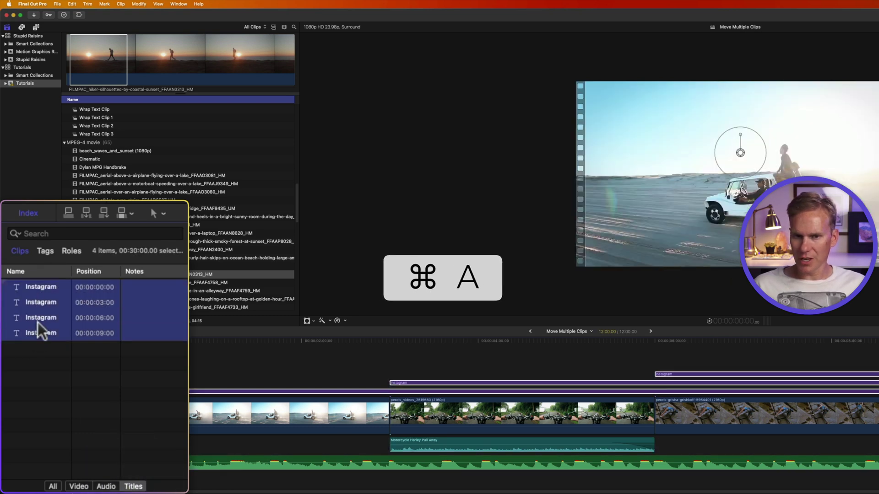
- Search the index for 'pexels', select the second and third pexels clips, then close the index
{"action": "left_click", "coordinate": [63, 235]}
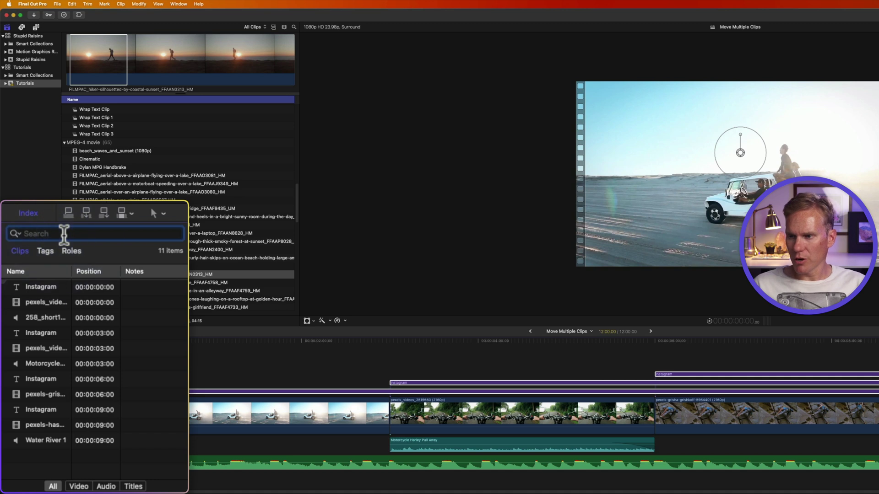
{"action": "type", "text": "pexels"}
{"action": "left_click", "coordinate": [51, 301]}
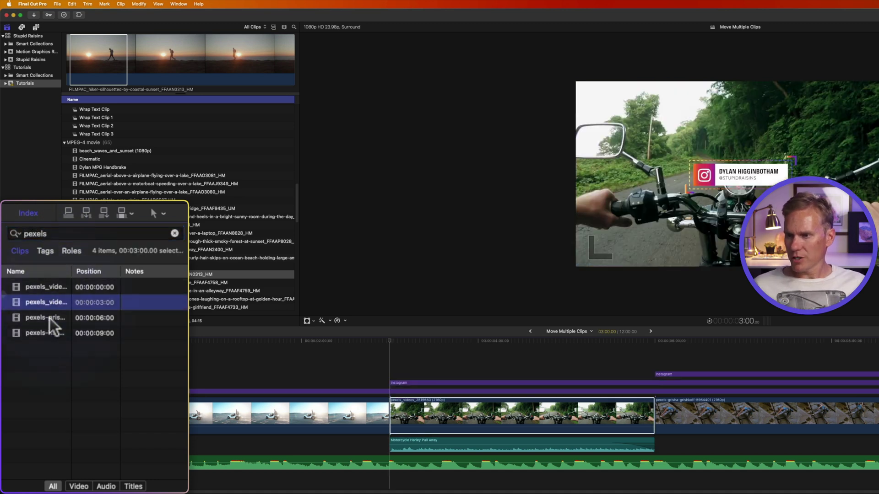
{"action": "left_click", "coordinate": [49, 317], "text": "shift"}
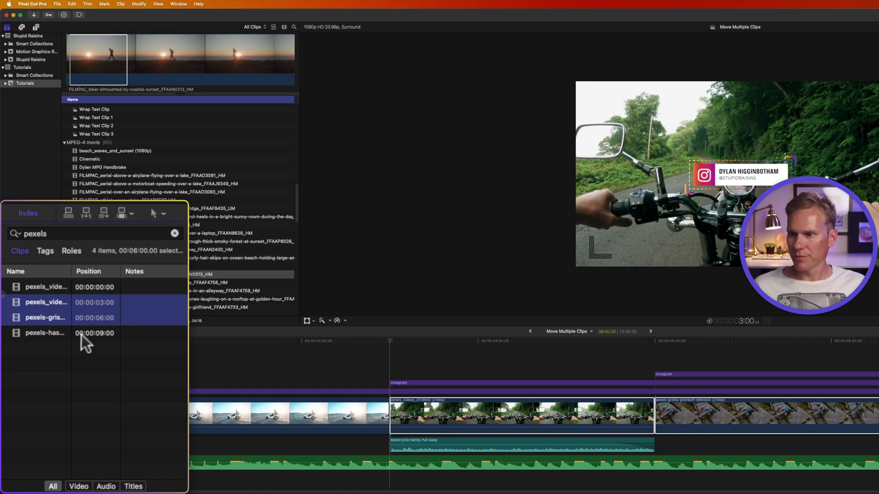
{"action": "left_click", "coordinate": [28, 215]}
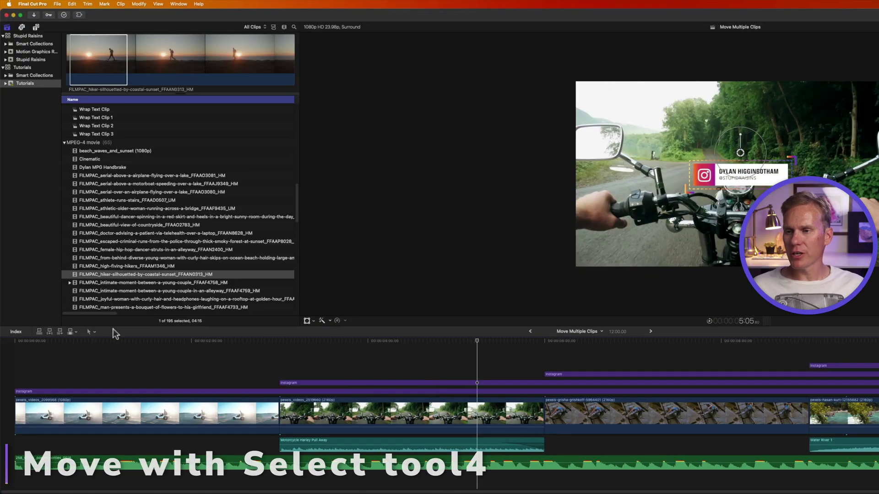
- With the Select tool, pick the motorcycle and climbing clips and drag them after the river clip
{"action": "left_click", "coordinate": [94, 331]}
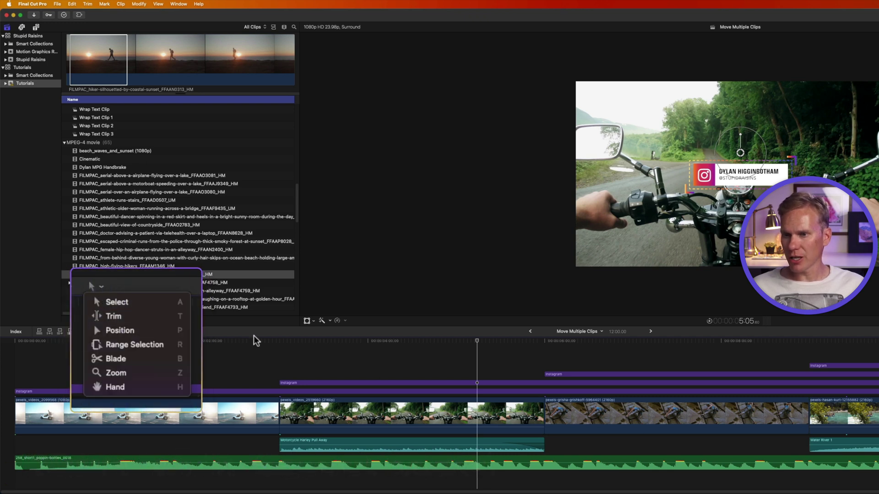
{"action": "key", "text": "a"}
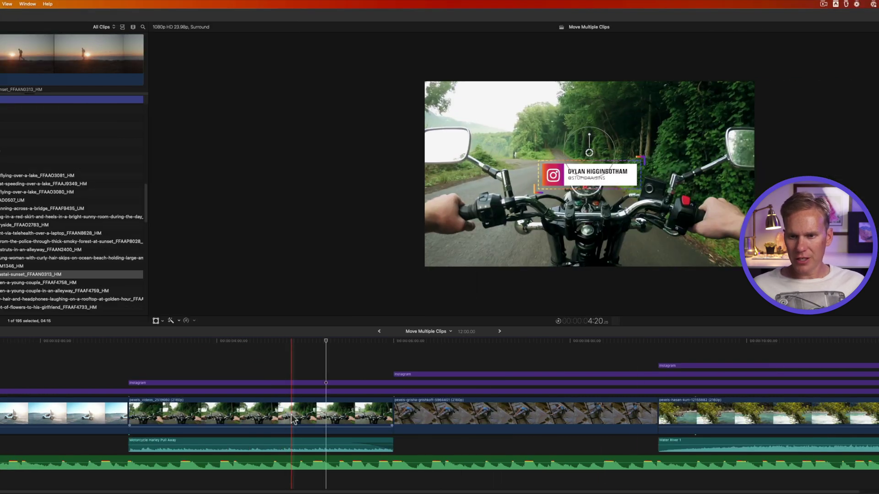
{"action": "left_click", "coordinate": [443, 417]}
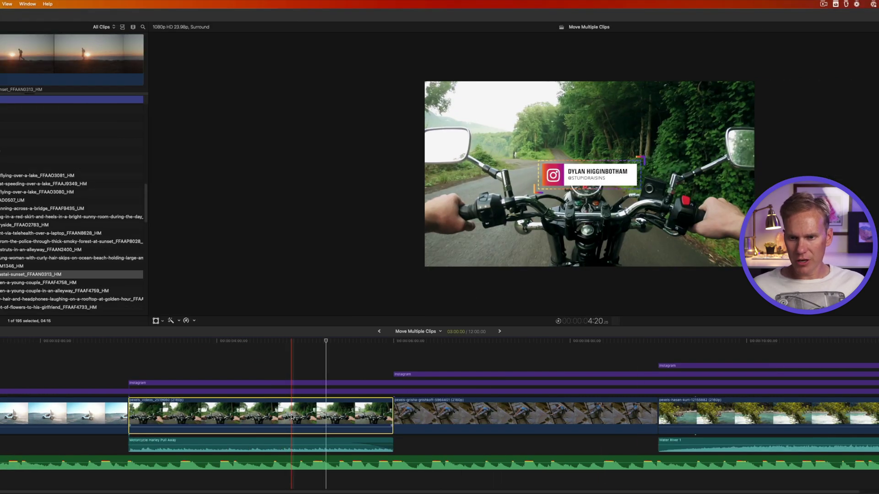
{"action": "left_click", "coordinate": [467, 414], "text": "super"}
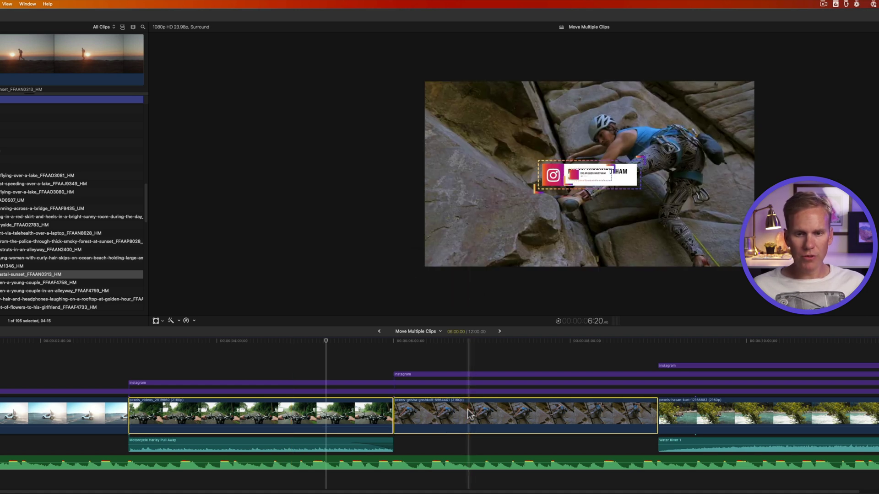
{"action": "left_click_drag", "start_coordinate": [465, 415], "coordinate": [878, 415]}
{"action": "left_click_drag", "start_coordinate": [768, 416], "coordinate": [130, 424]}
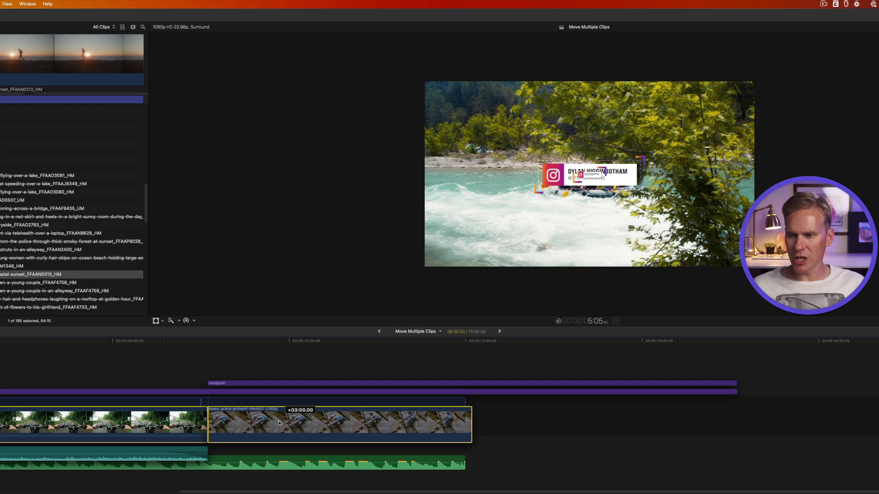
{"action": "left_click_drag", "start_coordinate": [279, 423], "coordinate": [274, 417]}
- Fit the project in the timeline, jump to the next edit and select the Motorcycle Harley Pull Away audio
{"action": "key", "text": "super+minus"}
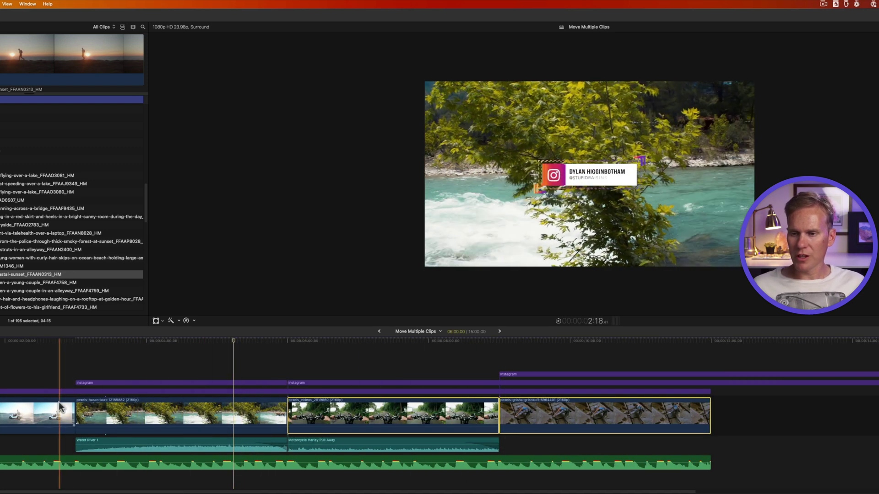
{"action": "key", "text": "Down"}
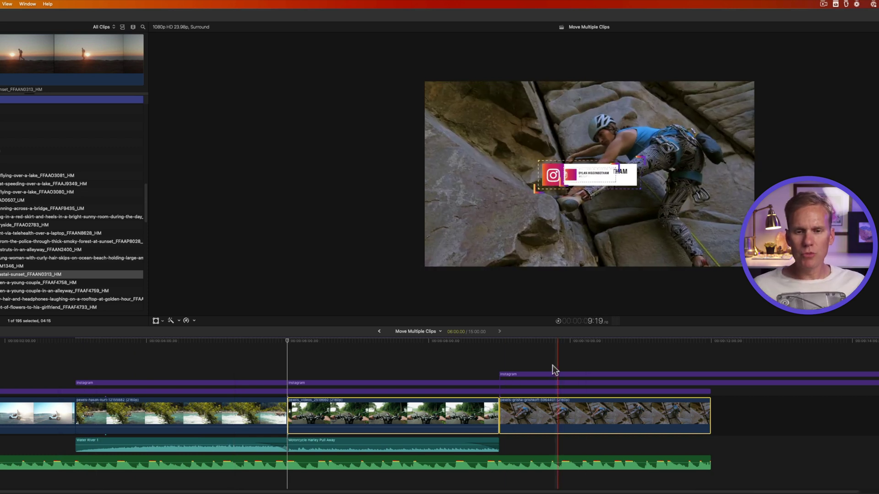
{"action": "left_click", "coordinate": [465, 445]}
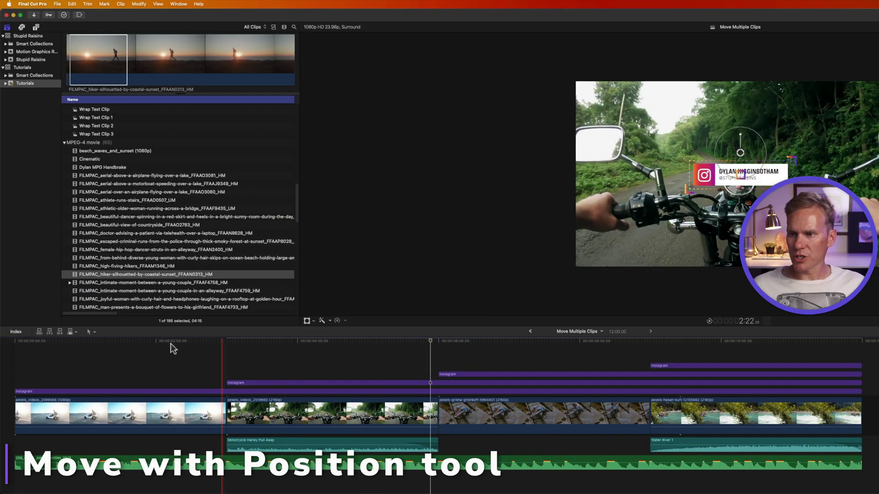
- With the Position tool, move the motorcycle and climbing clips later, leaving a gap behind them
{"action": "left_click", "coordinate": [90, 332]}
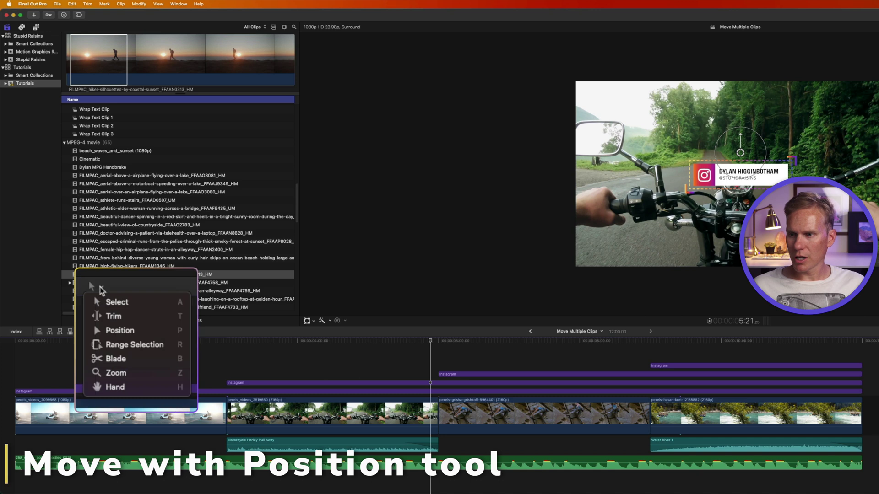
{"action": "left_click", "coordinate": [158, 331]}
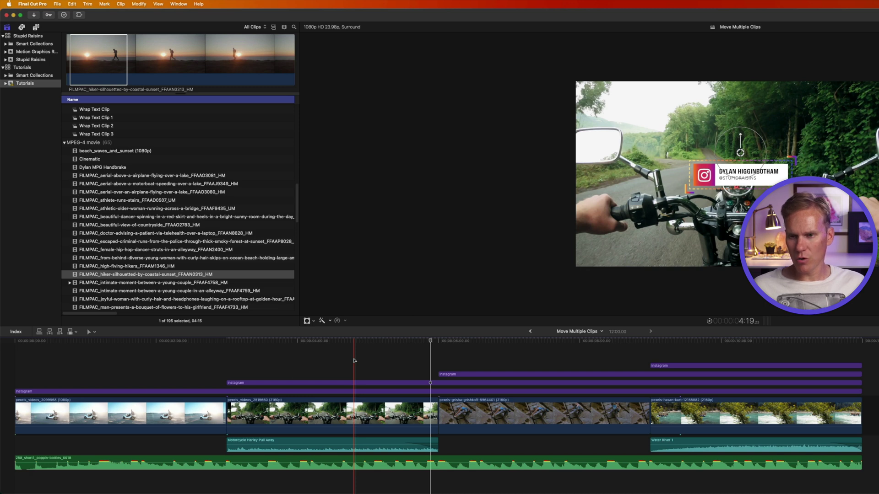
{"action": "left_click", "coordinate": [353, 414]}
{"action": "left_click", "coordinate": [490, 416], "text": "super"}
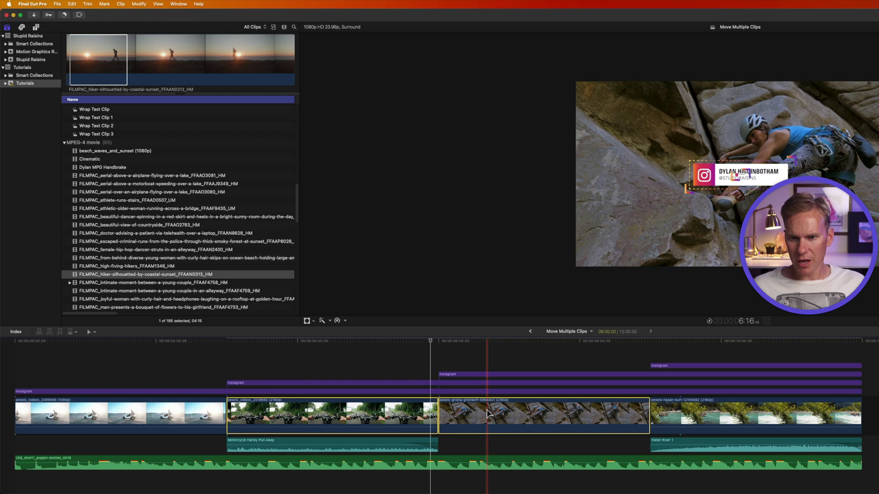
{"action": "left_click_drag", "start_coordinate": [487, 414], "coordinate": [636, 416]}
- Select the river clip, the climbing clip and the gap after the first clip to inspect the result
{"action": "left_click", "coordinate": [828, 416]}
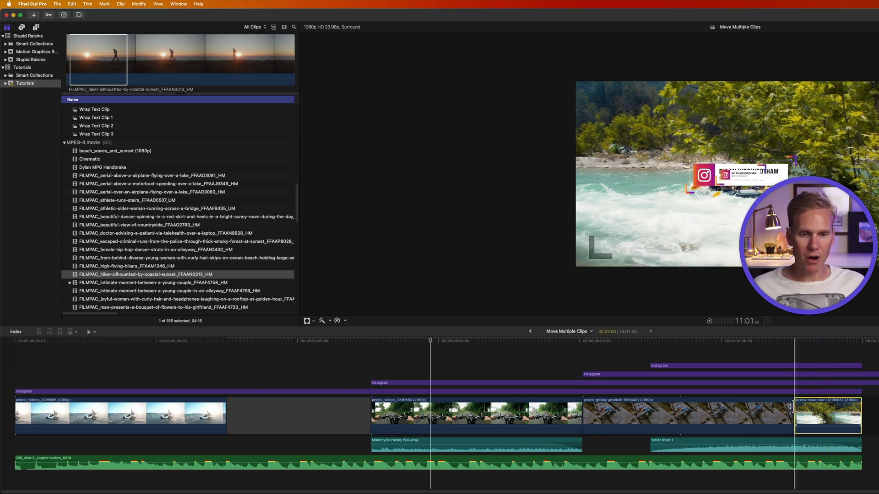
{"action": "left_click", "coordinate": [685, 416]}
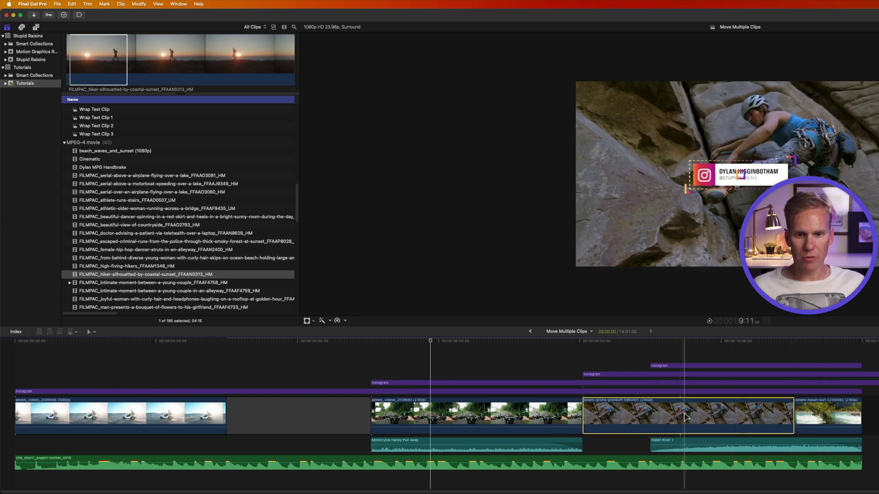
{"action": "left_click", "coordinate": [339, 414]}
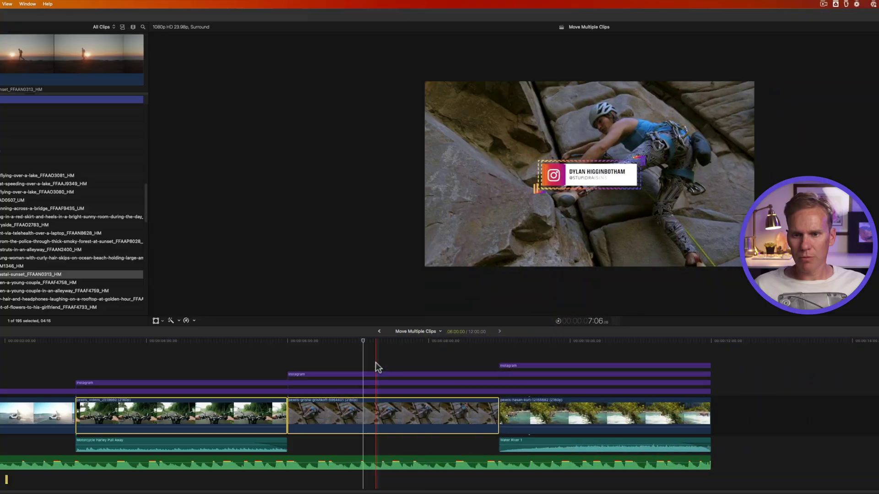
- Marquee-select the motorcycle and climbing clips with their titles, excluding the bottom Instagram title
{"action": "key", "text": "a"}
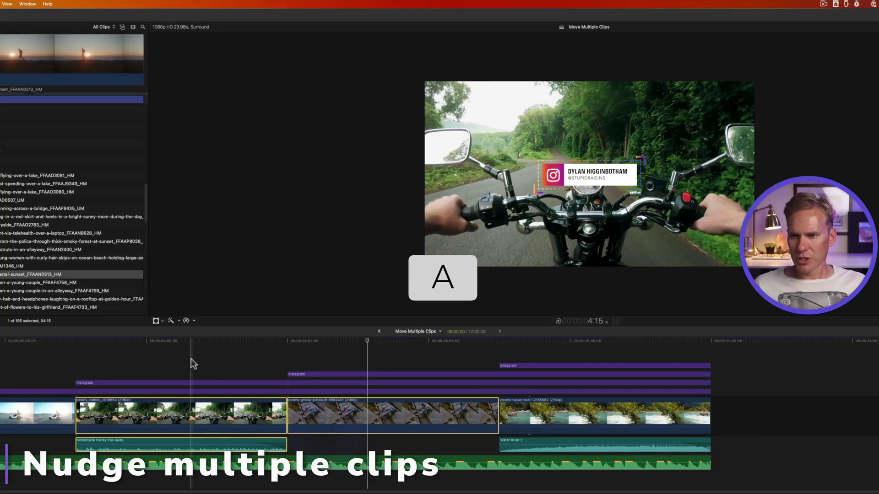
{"action": "left_click_drag", "start_coordinate": [191, 359], "coordinate": [303, 401]}
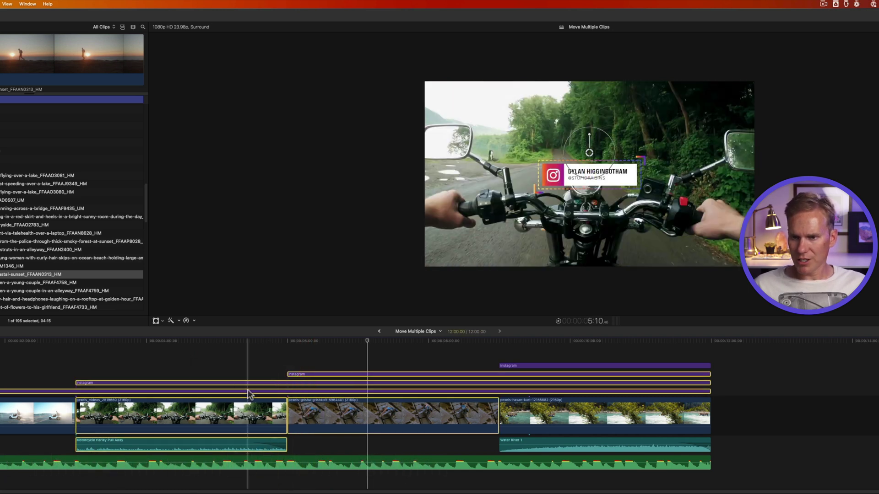
{"action": "key", "text": "super"}
{"action": "left_click", "coordinate": [319, 392], "text": "super"}
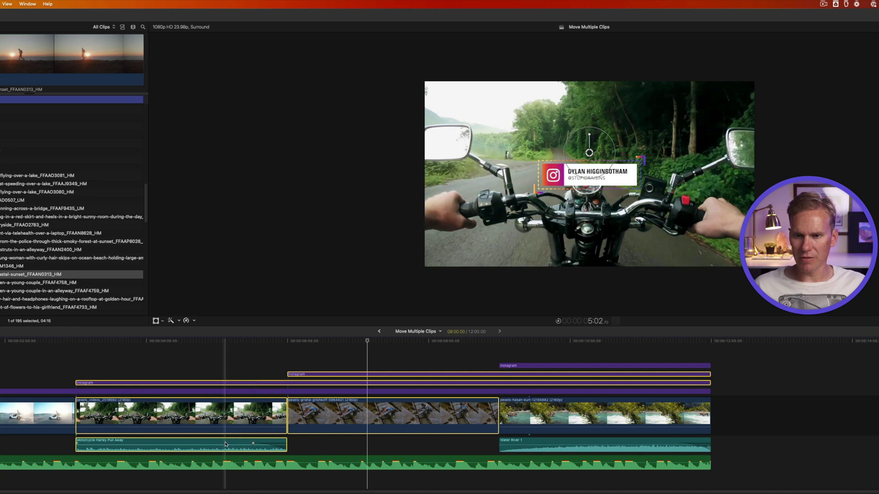
- Nudge the selection seven frames later, two frames earlier, then two big steps earlier and one later
{"action": "key", "text": "period"}
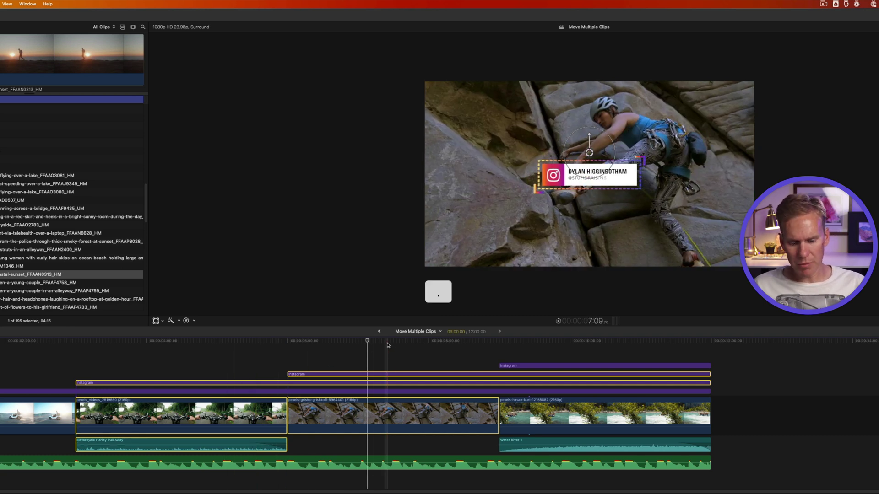
{"action": "key", "text": "period"}
{"action": "key", "text": "period"}
{"action": "key", "text": "period"}
{"action": "key", "text": "period"}
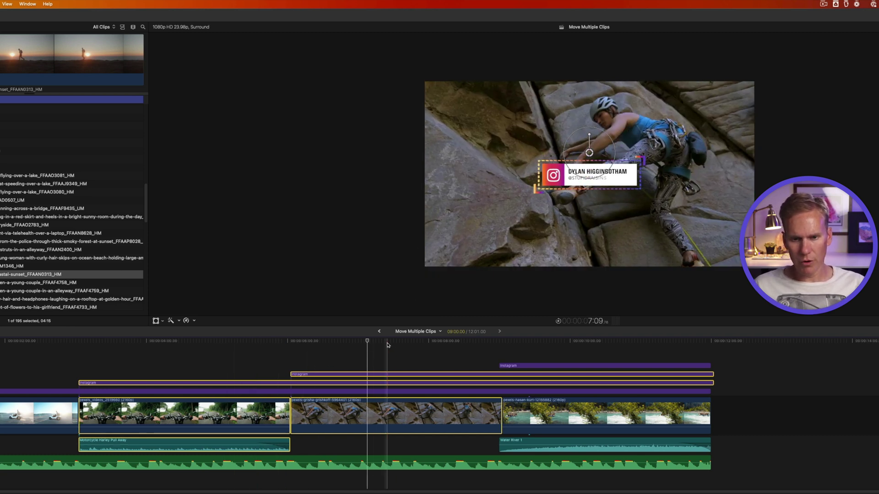
{"action": "key", "text": "period"}
{"action": "key", "text": "period"}
{"action": "key", "text": "period"}
{"action": "key", "text": "period"}
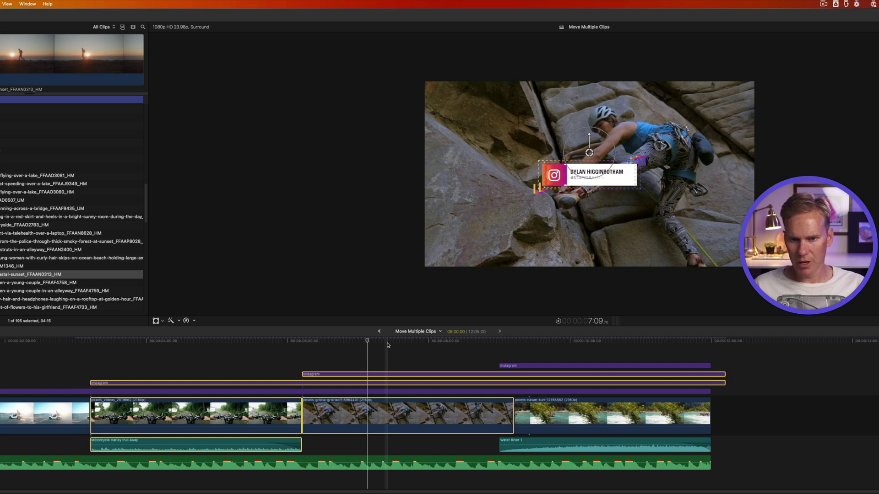
{"action": "key", "text": "period"}
{"action": "key", "text": "period"}
{"action": "key", "text": "period"}
{"action": "key", "text": "period"}
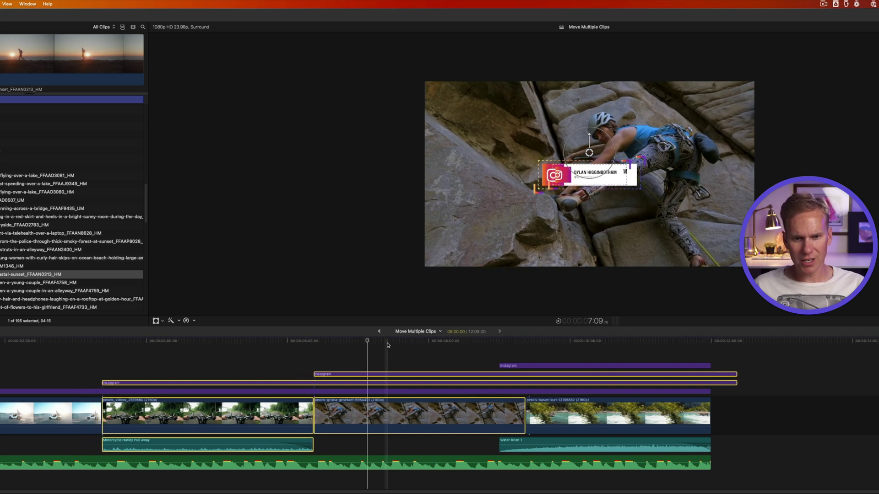
{"action": "key", "text": "period"}
{"action": "key", "text": "period"}
{"action": "key", "text": "period"}
{"action": "key", "text": "period"}
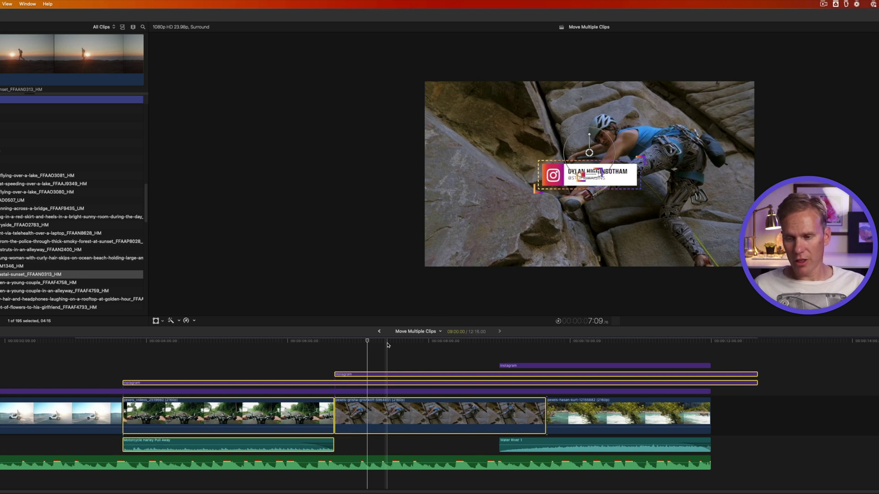
{"action": "key", "text": "period"}
{"action": "key", "text": "period"}
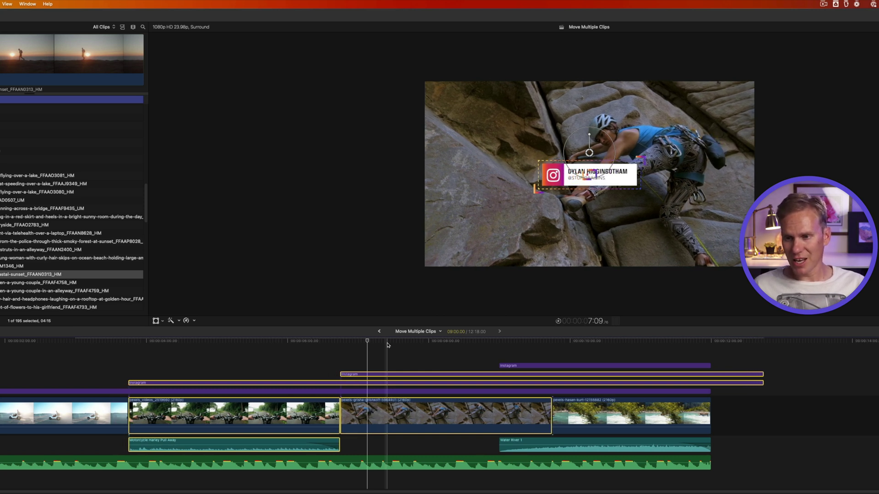
{"action": "key", "text": "period"}
{"action": "key", "text": "period"}
{"action": "key", "text": "period"}
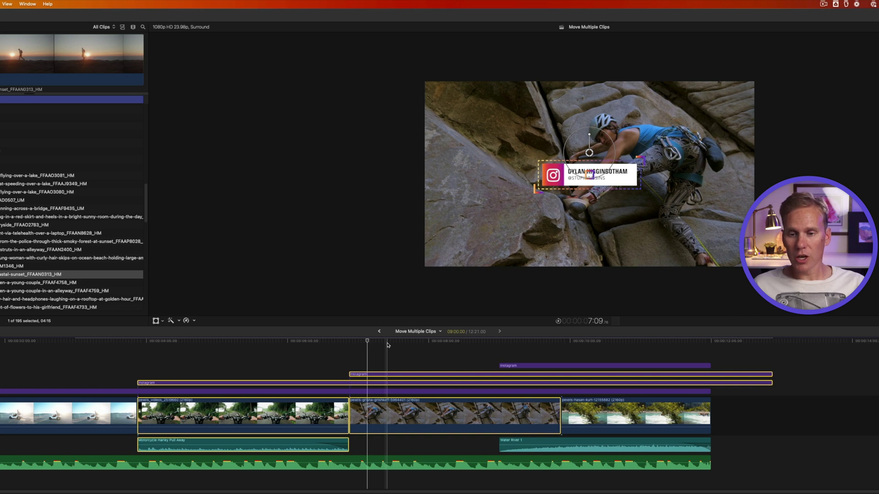
{"action": "key", "text": "comma"}
{"action": "key", "text": "comma"}
{"action": "key", "text": "comma"}
{"action": "key", "text": "comma"}
{"action": "key", "text": "comma"}
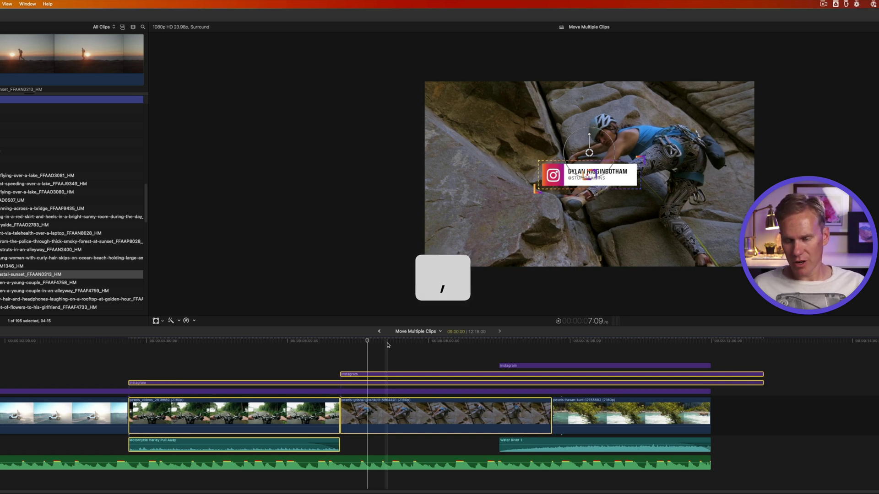
{"action": "key", "text": "comma"}
{"action": "key", "text": "comma"}
{"action": "key", "text": "comma"}
{"action": "key", "text": "comma"}
{"action": "key", "text": "comma"}
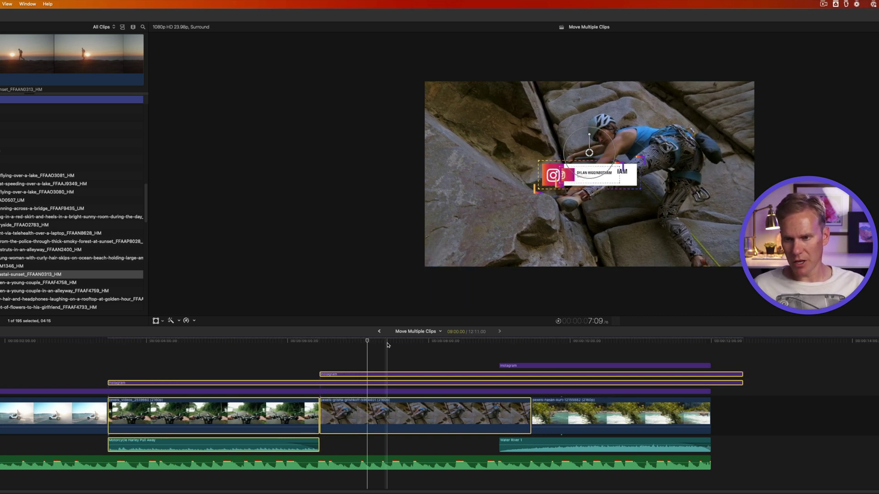
{"action": "key", "text": "shift+comma"}
{"action": "key", "text": "shift+comma"}
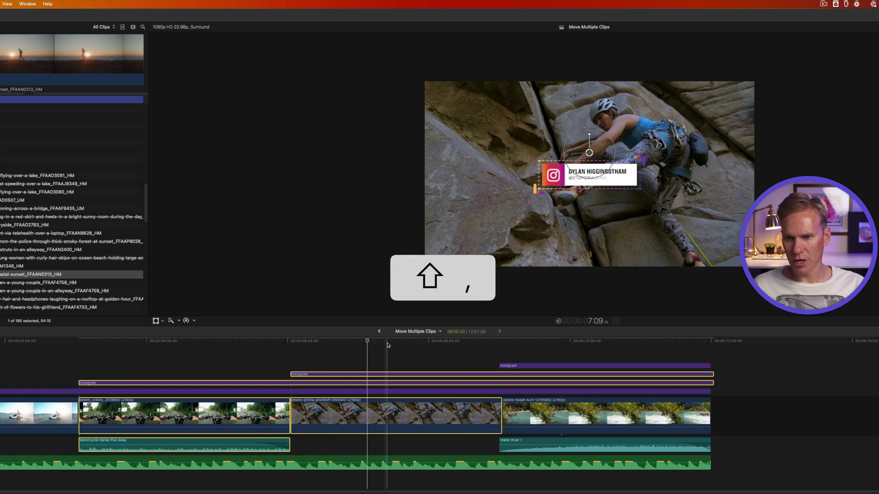
{"action": "key", "text": "shift+comma"}
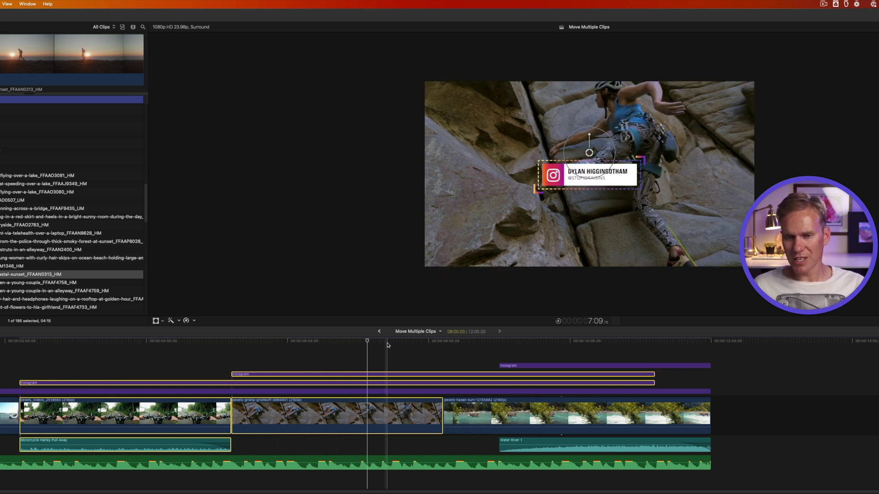
{"action": "key", "text": "shift+period"}
{"action": "key", "text": "shift+period"}
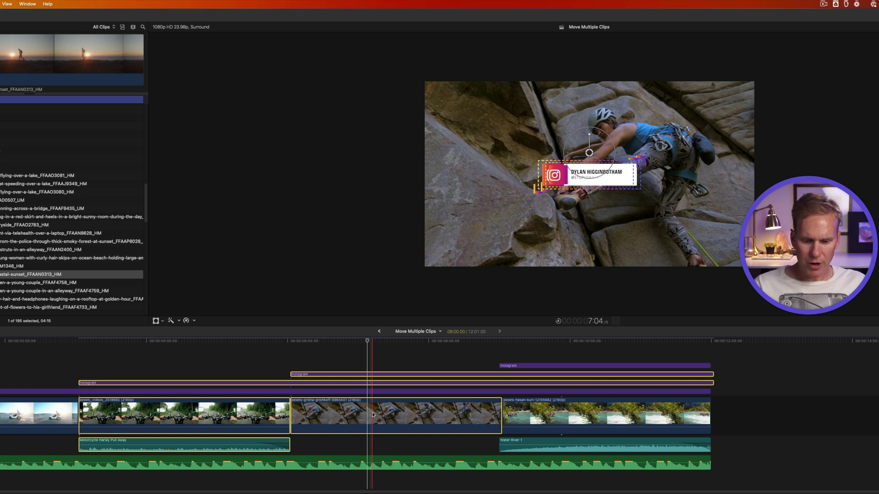
- Switch to the Position tool and nudge the selected clips three frames later, then two frames earlier
{"action": "key", "text": "p"}
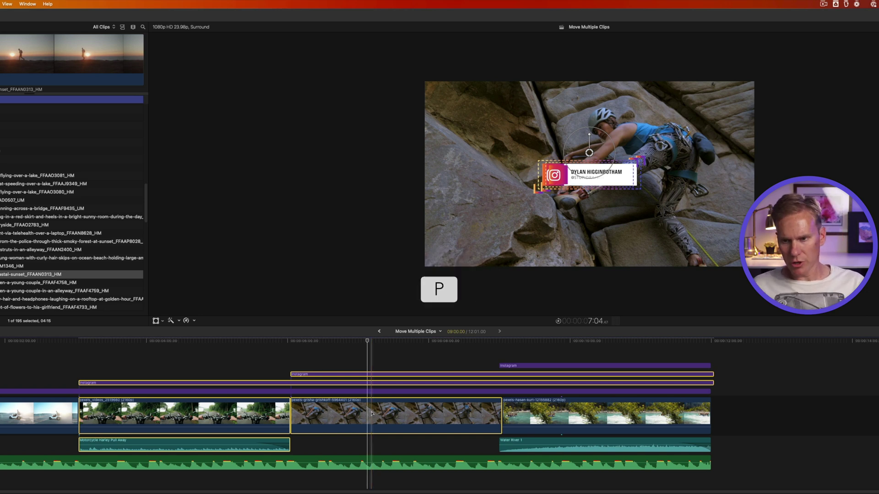
{"action": "key", "text": "period"}
{"action": "key", "text": "period"}
{"action": "key", "text": "period"}
{"action": "key", "text": "period"}
{"action": "key", "text": "period"}
{"action": "key", "text": "period"}
{"action": "key", "text": "period"}
{"action": "key", "text": "period"}
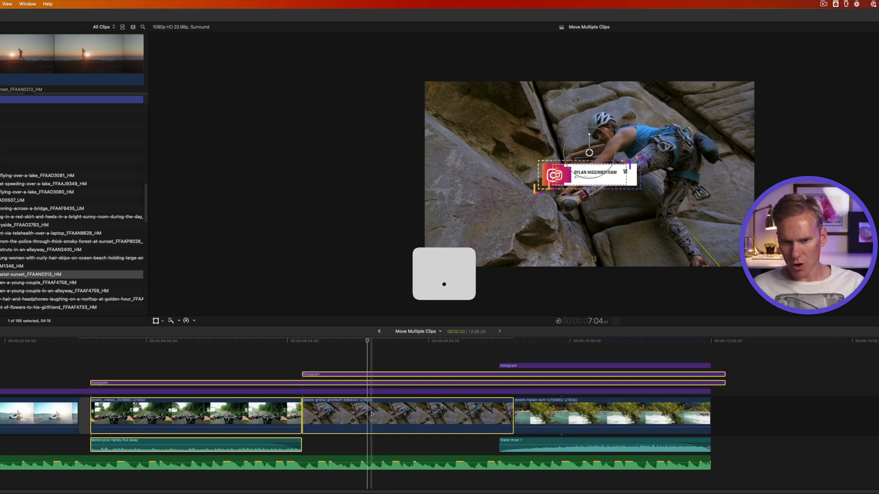
{"action": "key", "text": "period"}
{"action": "key", "text": "period"}
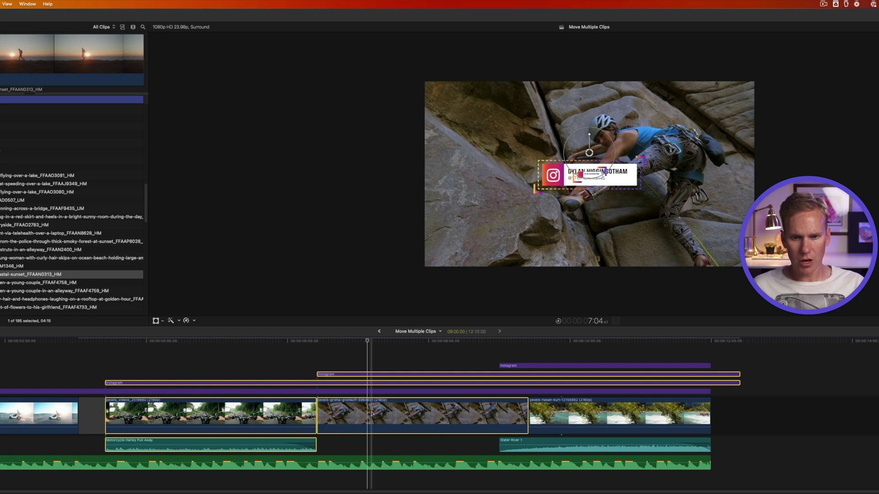
{"action": "key", "text": "period"}
{"action": "key", "text": "period"}
{"action": "key", "text": "period"}
{"action": "key", "text": "period"}
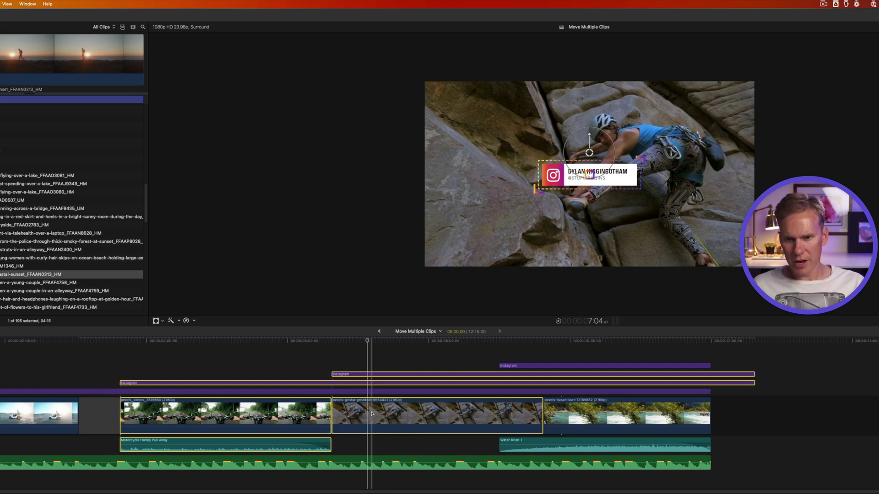
{"action": "key", "text": "comma"}
{"action": "key", "text": "comma"}
{"action": "key", "text": "comma"}
{"action": "key", "text": "comma"}
{"action": "key", "text": "comma"}
{"action": "key", "text": "comma"}
{"action": "key", "text": "comma"}
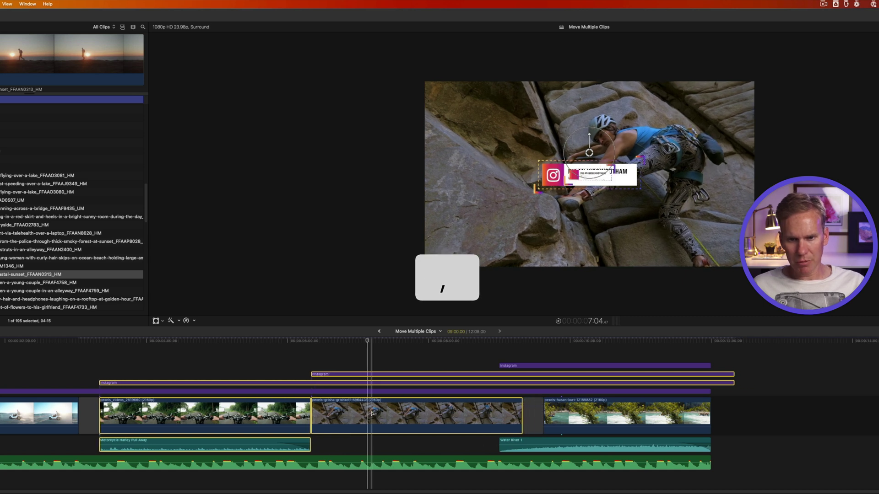
{"action": "key", "text": "comma"}
{"action": "key", "text": "comma"}
{"action": "key", "text": "comma"}
{"action": "key", "text": "comma"}
{"action": "key", "text": "comma"}
{"action": "key", "text": "comma"}
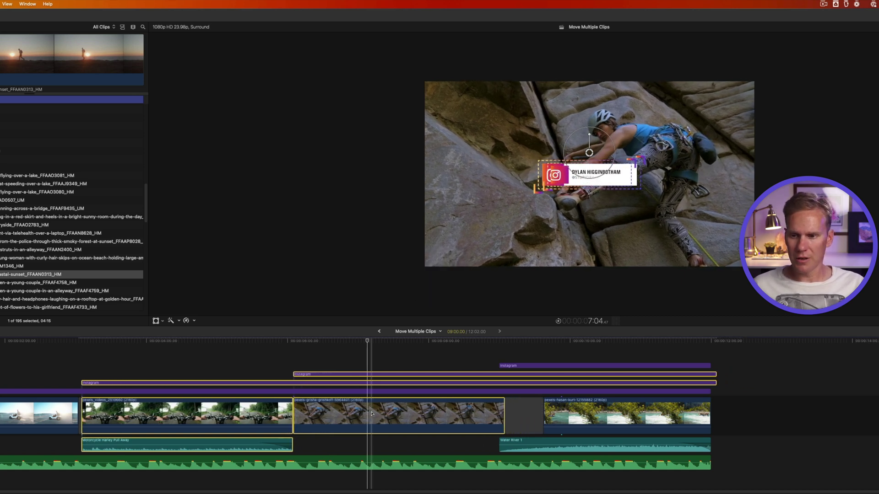
- Move the clips twenty frames later and twenty back, then select the Water River 1 audio
{"action": "key", "text": "shift+period"}
{"action": "key", "text": "shift+period"}
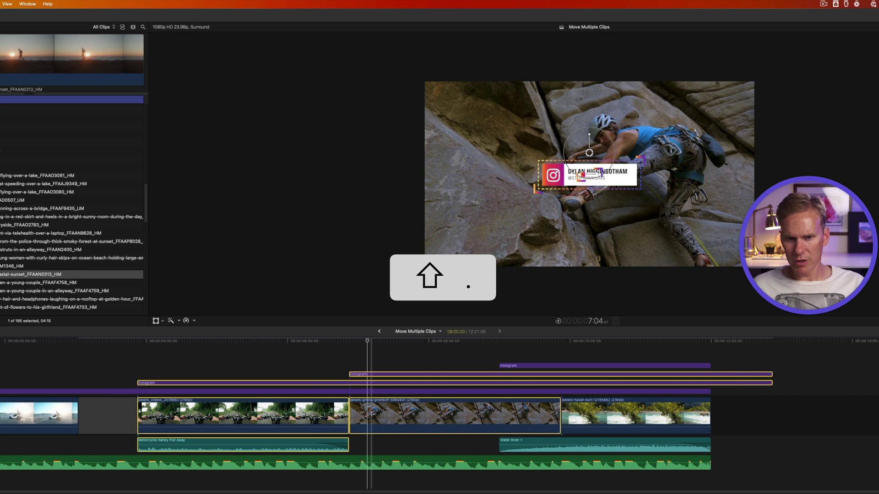
{"action": "key", "text": "shift+period"}
{"action": "key", "text": "shift+comma"}
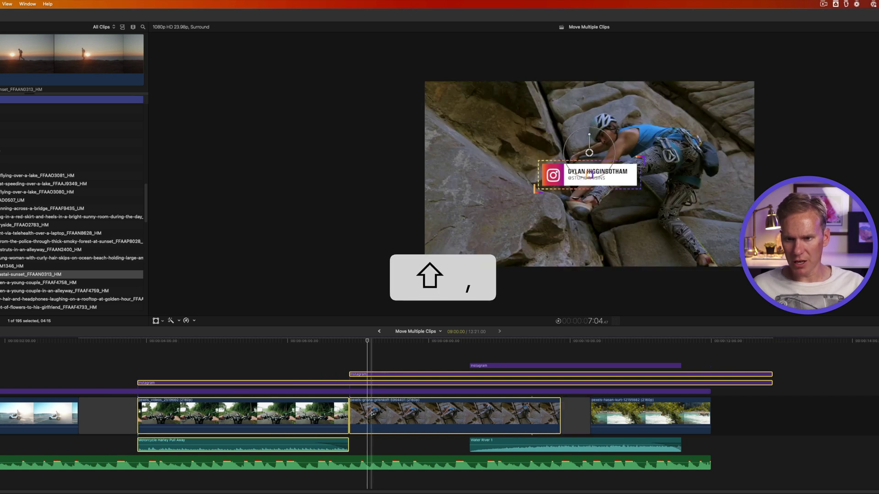
{"action": "key", "text": "shift+comma"}
{"action": "key", "text": "shift+comma"}
{"action": "left_click", "coordinate": [514, 443]}
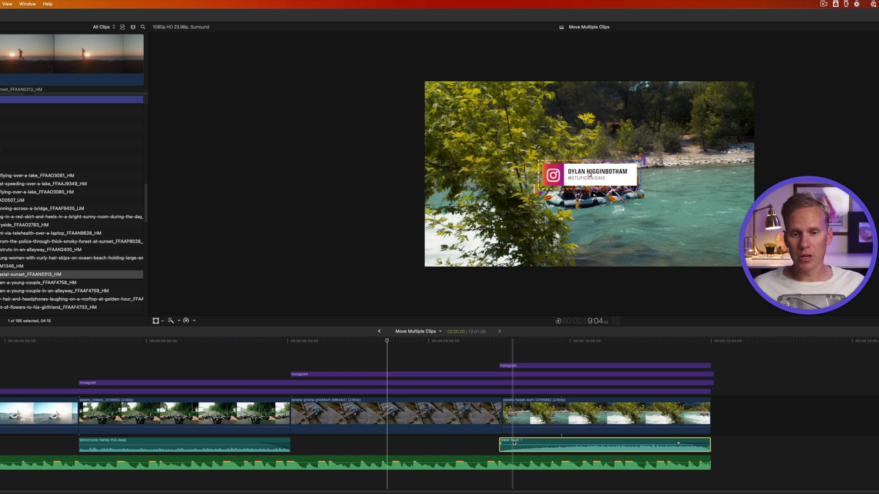
- Select the pexels-hasan-kurt river clip, zoom twice into its start boundary, and select the Water River 1 audio
{"action": "left_click", "coordinate": [515, 414]}
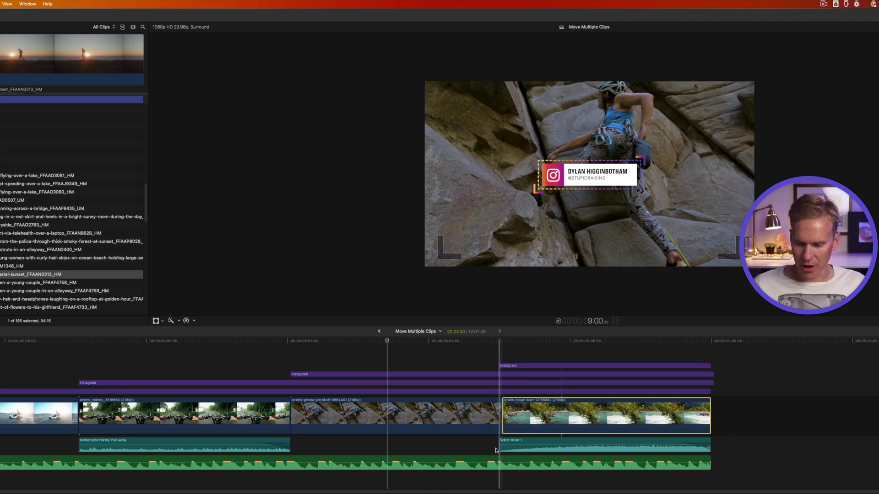
{"action": "key", "text": "z"}
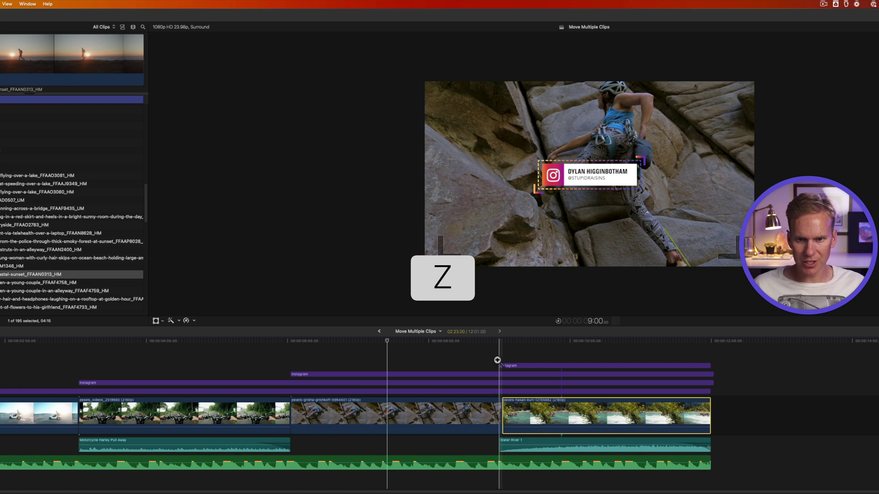
{"action": "left_click", "coordinate": [501, 365]}
{"action": "left_click", "coordinate": [501, 364]}
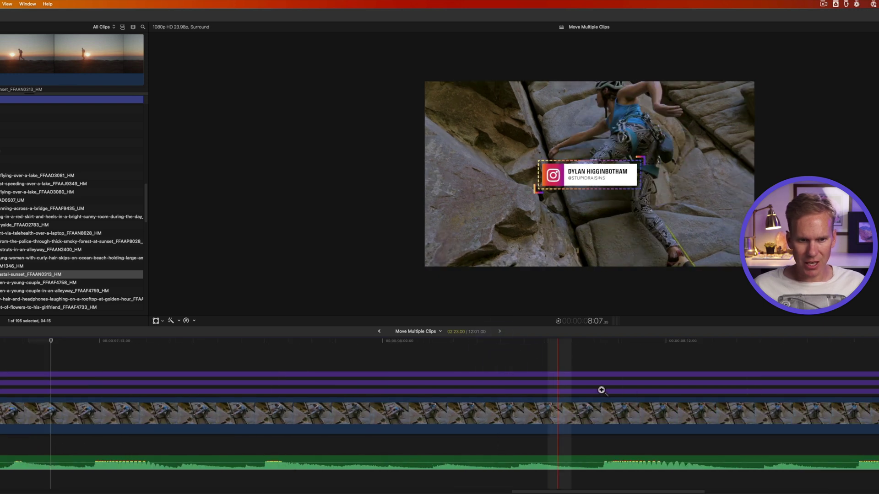
{"action": "scroll", "coordinate": [392, 412], "scroll_direction": "right", "scroll_amount": 10}
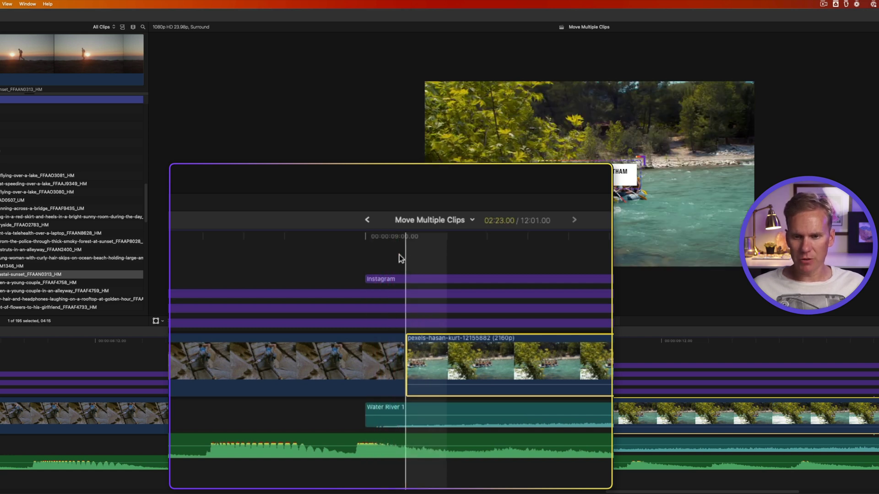
{"action": "left_click", "coordinate": [387, 418]}
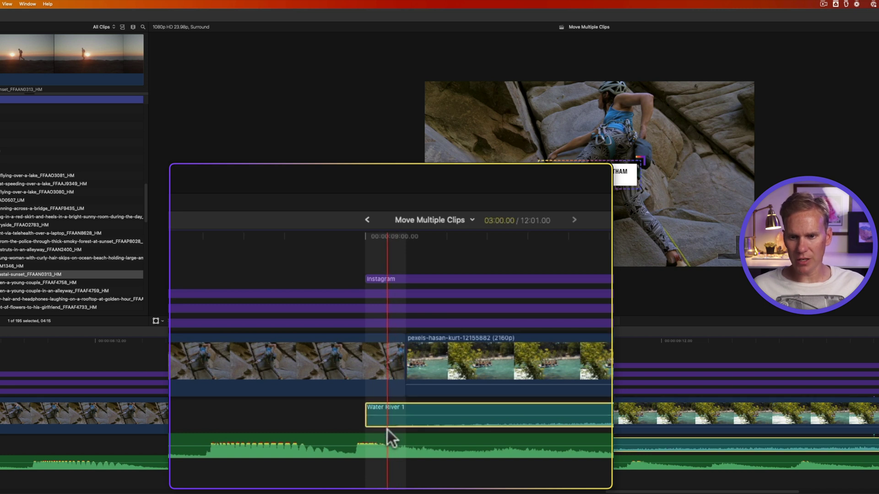
- Add the music track to Water River 1 and nudge both four subframes later, then larger subframe steps later and earlier
{"action": "left_click", "coordinate": [388, 433], "text": "super"}
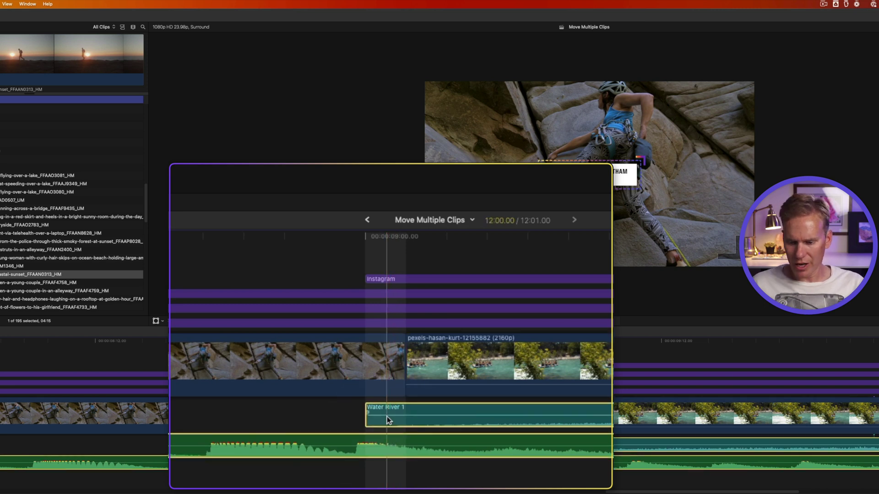
{"action": "key", "text": "alt+period"}
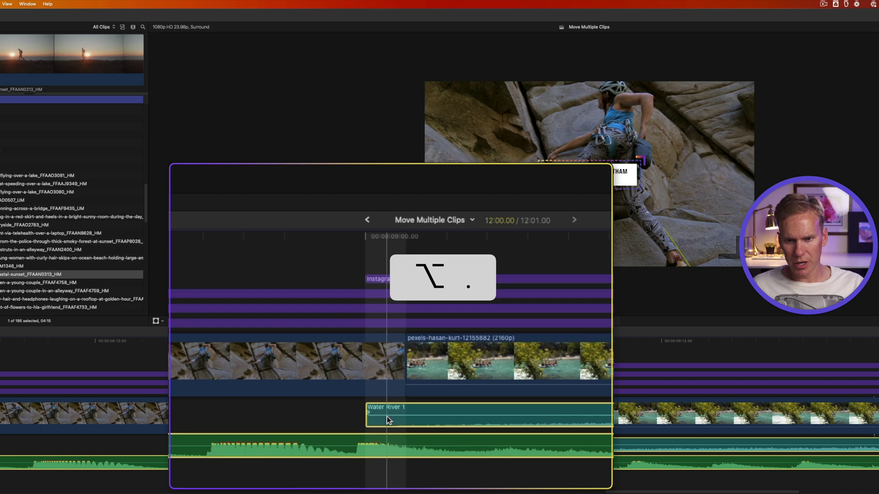
{"action": "key", "text": "alt+period"}
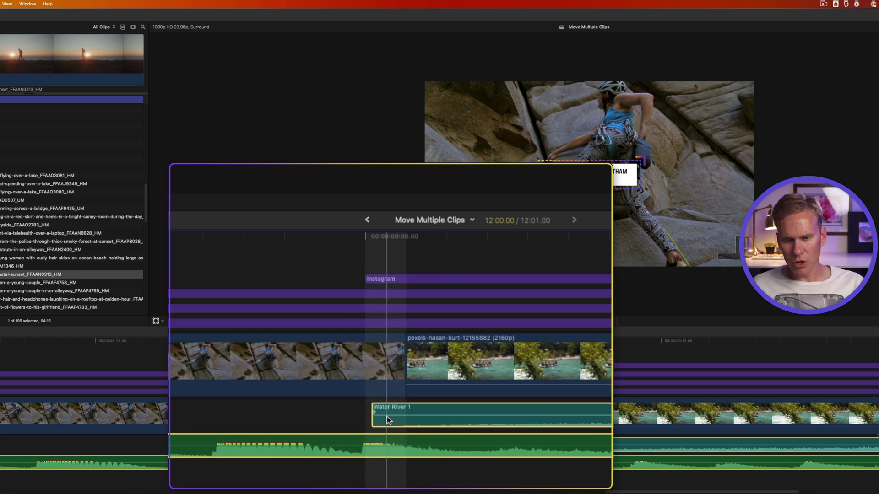
{"action": "key", "text": "alt+period"}
{"action": "key", "text": "alt+period"}
{"action": "key", "text": "alt+period"}
{"action": "key", "text": "alt+period"}
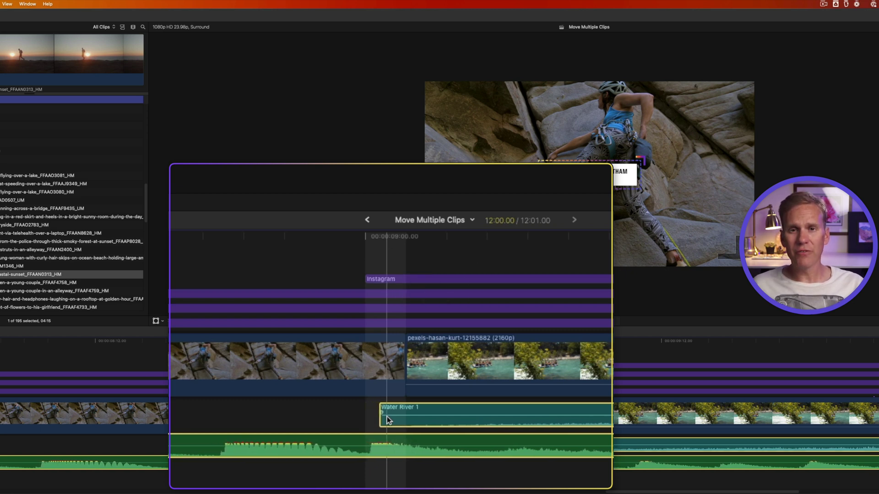
{"action": "key", "text": "alt+period"}
{"action": "key", "text": "alt+period"}
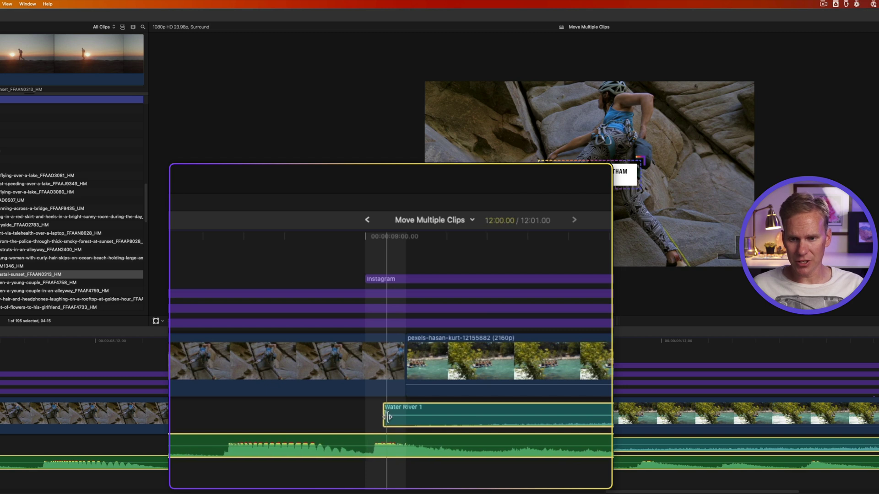
{"action": "key", "text": "alt+shift+period"}
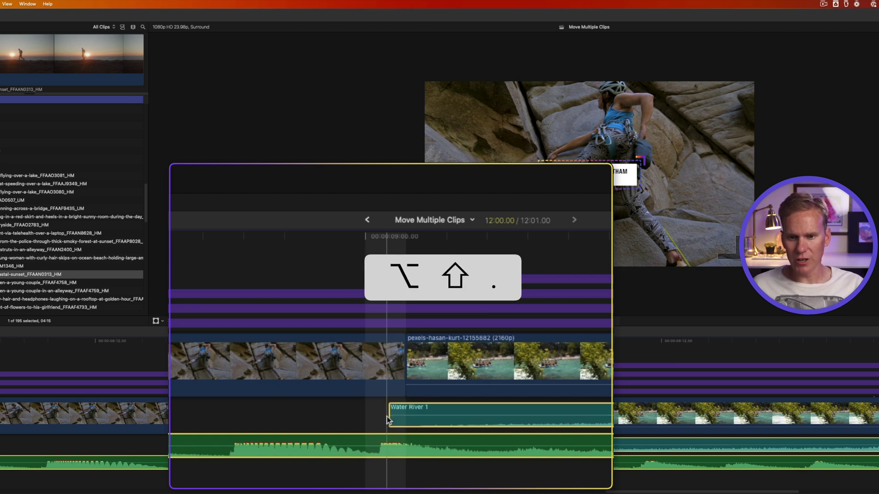
{"action": "key", "text": "alt+shift+comma"}
{"action": "key", "text": "alt+shift+comma"}
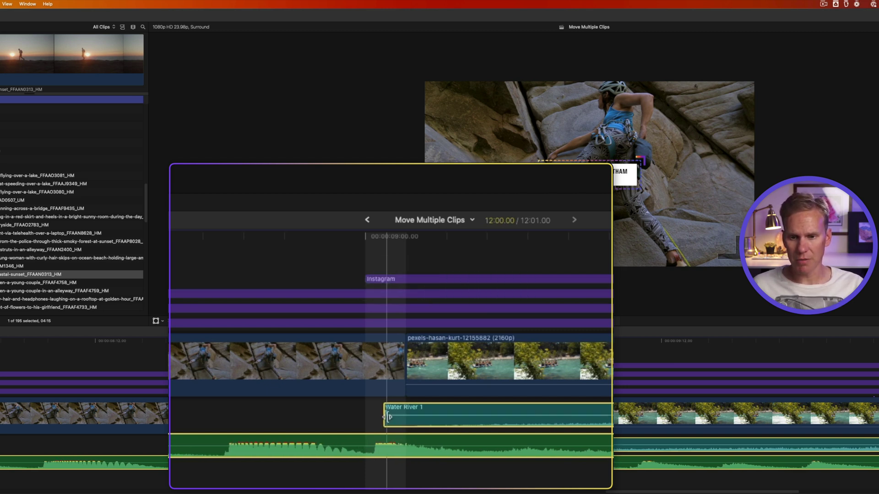
{"action": "key", "text": "alt+shift+comma"}
{"action": "key", "text": "alt+shift+comma"}
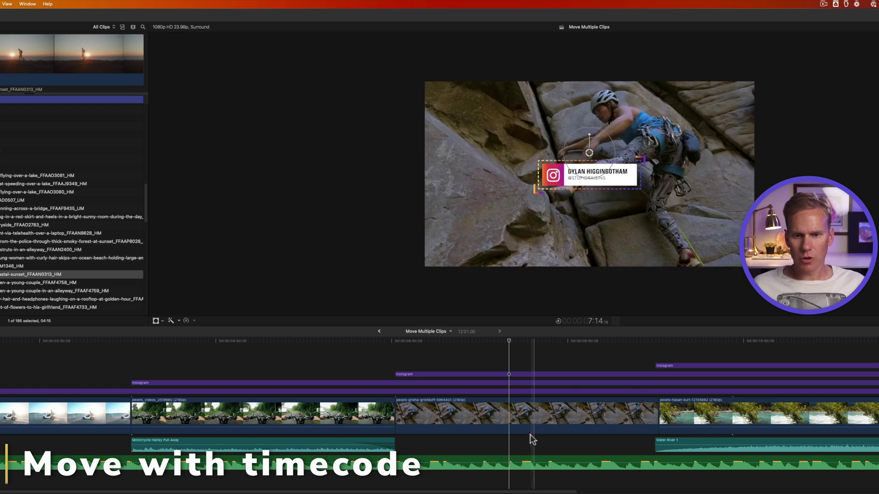
- Select the climbing and motorcycle clips and enter a +5:00 timecode offset to move them five seconds later
{"action": "left_click", "coordinate": [526, 416]}
{"action": "left_click", "coordinate": [357, 416], "text": "super"}
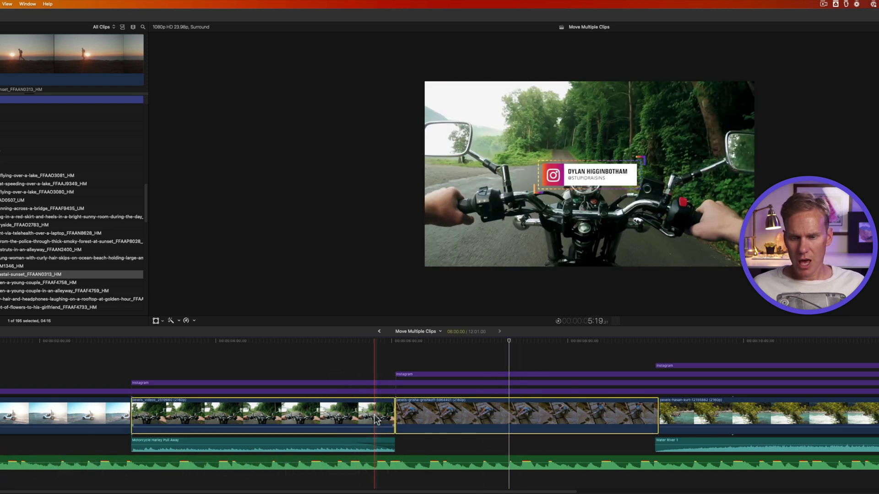
{"action": "key", "text": "plus"}
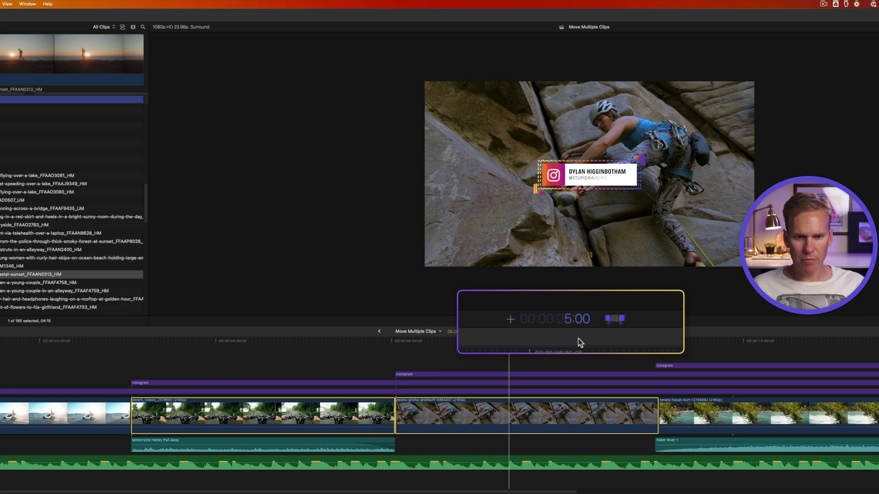
{"action": "key", "text": "Return"}
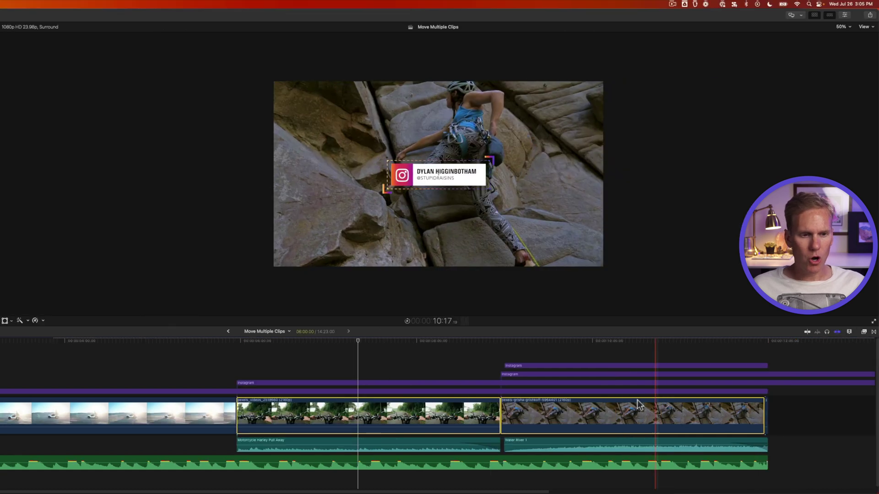
- Place the playhead at the river clip's end and select the motorcycle clip
{"action": "left_click", "coordinate": [767, 415]}
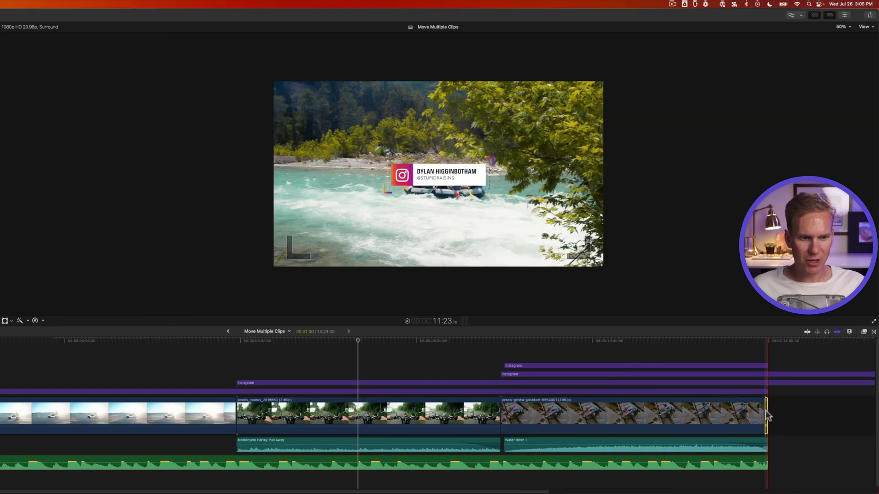
{"action": "left_click", "coordinate": [768, 414]}
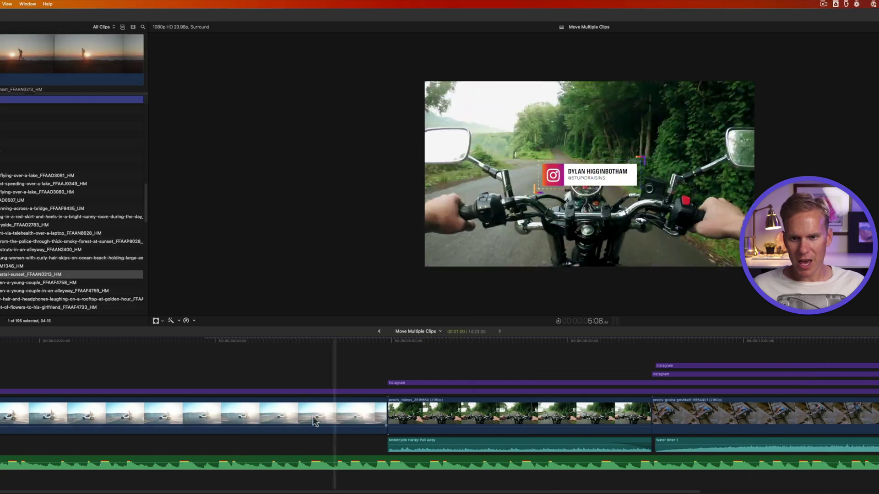
{"action": "left_click", "coordinate": [149, 420]}
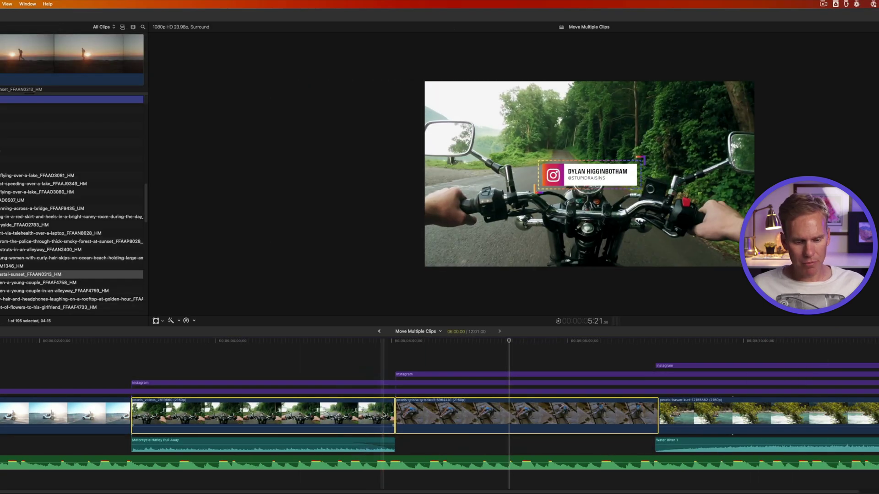
- Enter a -2. timecode offset to shift the selected motorcycle and climbing clips two seconds earlier
{"action": "key", "text": "minus"}
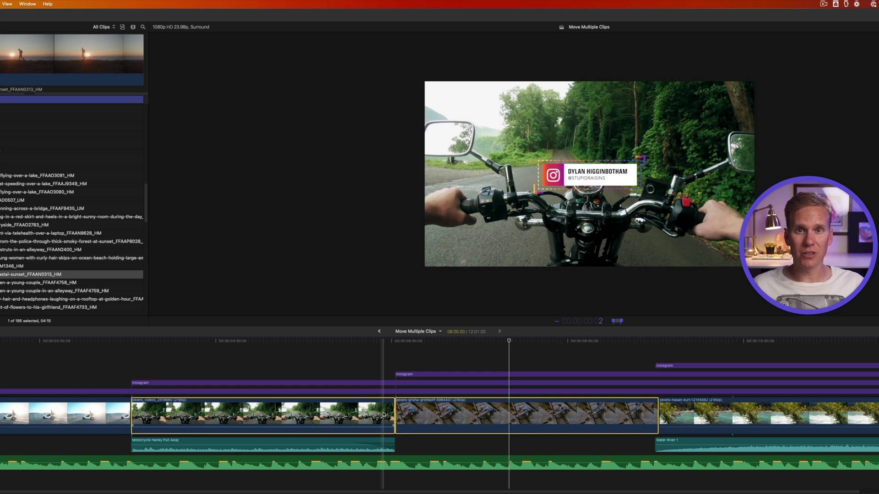
{"action": "type", "text": "2."}
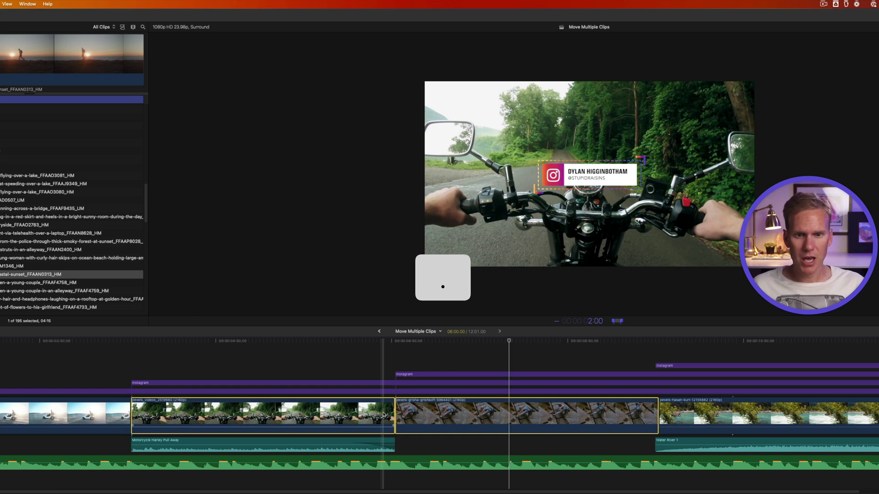
{"action": "key", "text": "Return"}
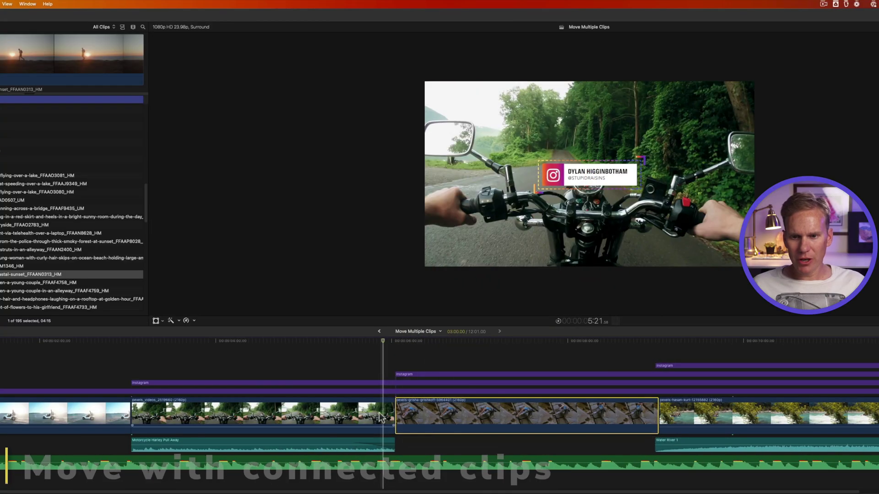
- Holding the grave accent override, lift the climbing clip out and drop it after the motorcycle clip
{"action": "mouse_move", "coordinate": [437, 410]}
{"action": "left_mouse_down"}
{"action": "mouse_move", "coordinate": [482, 412]}
{"action": "mouse_move", "coordinate": [515, 391]}
{"action": "mouse_move", "coordinate": [512, 382]}
{"action": "mouse_move", "coordinate": [496, 403]}
{"action": "mouse_move", "coordinate": [462, 388]}
{"action": "mouse_move", "coordinate": [497, 387]}
{"action": "mouse_move", "coordinate": [501, 402]}
{"action": "mouse_move", "coordinate": [438, 408]}
{"action": "left_mouse_up"}
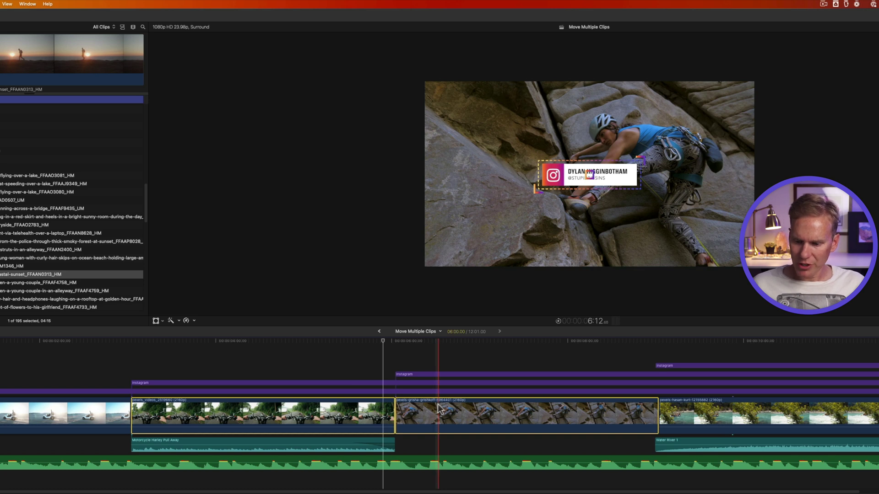
{"action": "key", "text": "grave"}
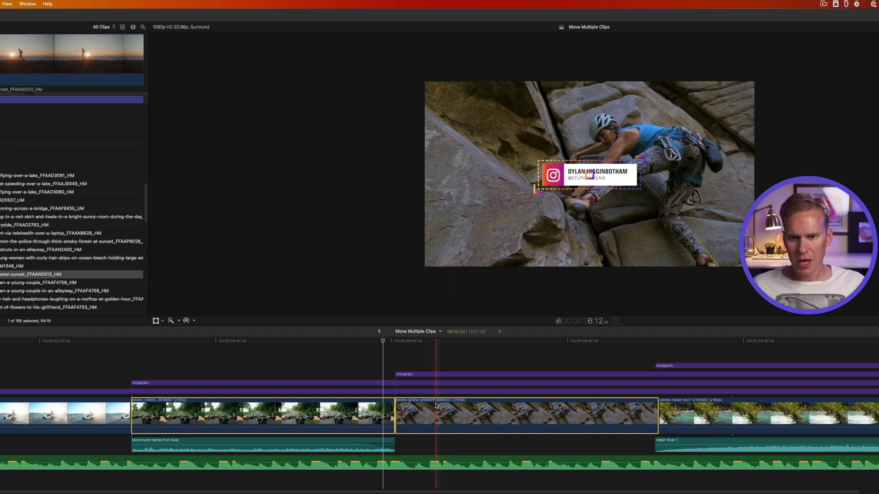
{"action": "left_click_drag", "start_coordinate": [436, 405], "coordinate": [428, 385]}
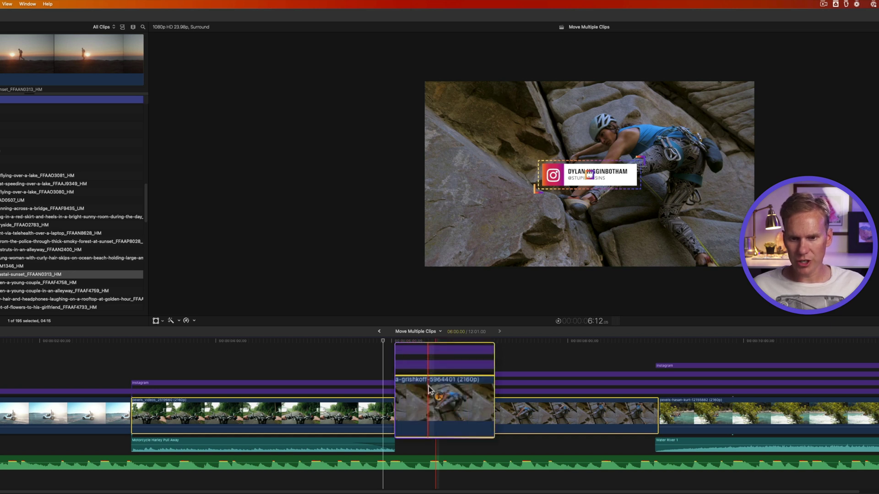
{"action": "left_click_drag", "start_coordinate": [429, 388], "coordinate": [808, 420]}
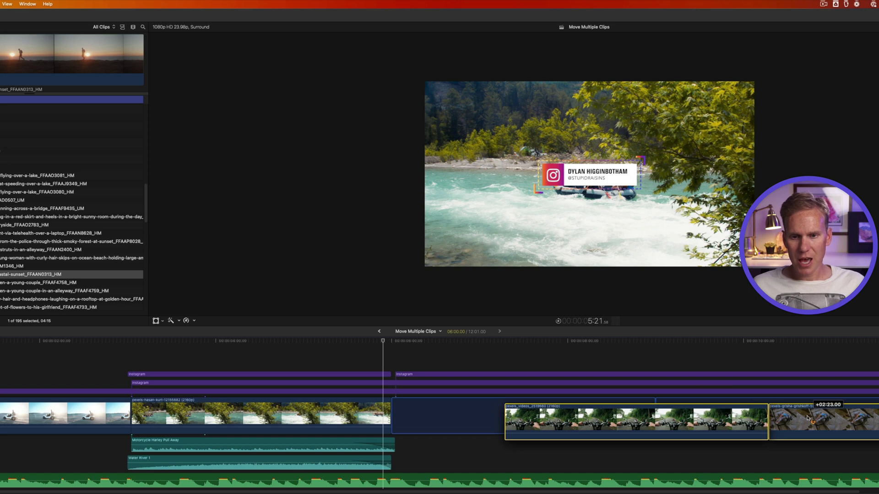
{"action": "left_click_drag", "start_coordinate": [808, 417], "coordinate": [807, 417]}
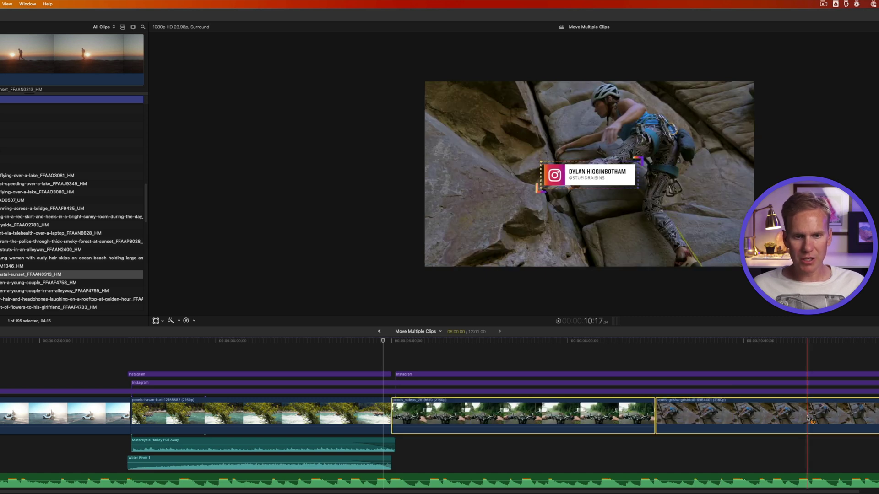